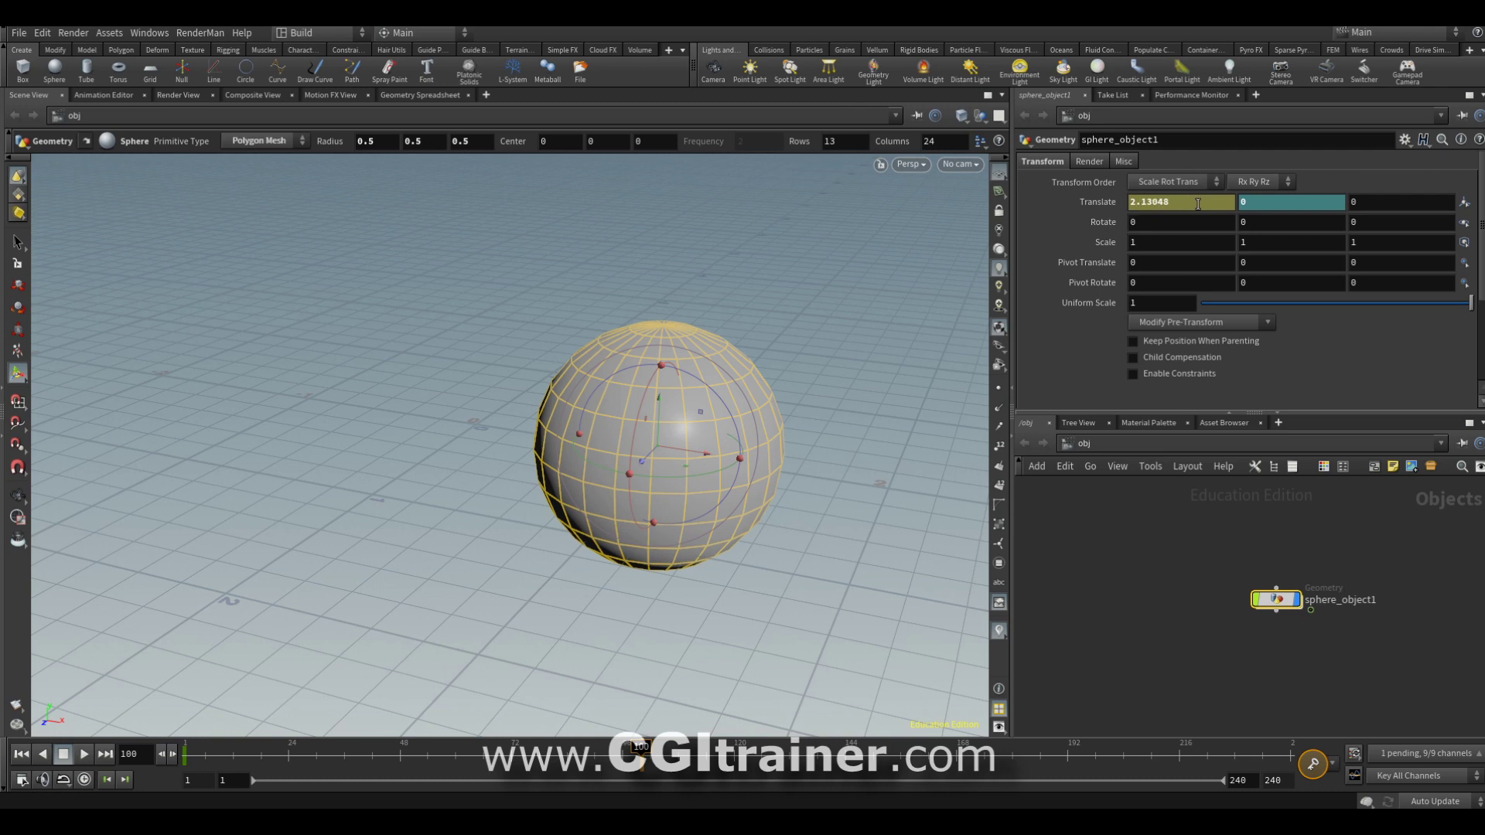
- Enable auto-key changes so that parameter edits on the sphere set keyframes automatically
{"action": "mouse_move", "coordinate": [639, 748]}
{"action": "left_mouse_down"}
{"action": "mouse_move", "coordinate": [405, 749]}
{"action": "mouse_move", "coordinate": [648, 749]}
{"action": "left_mouse_up"}
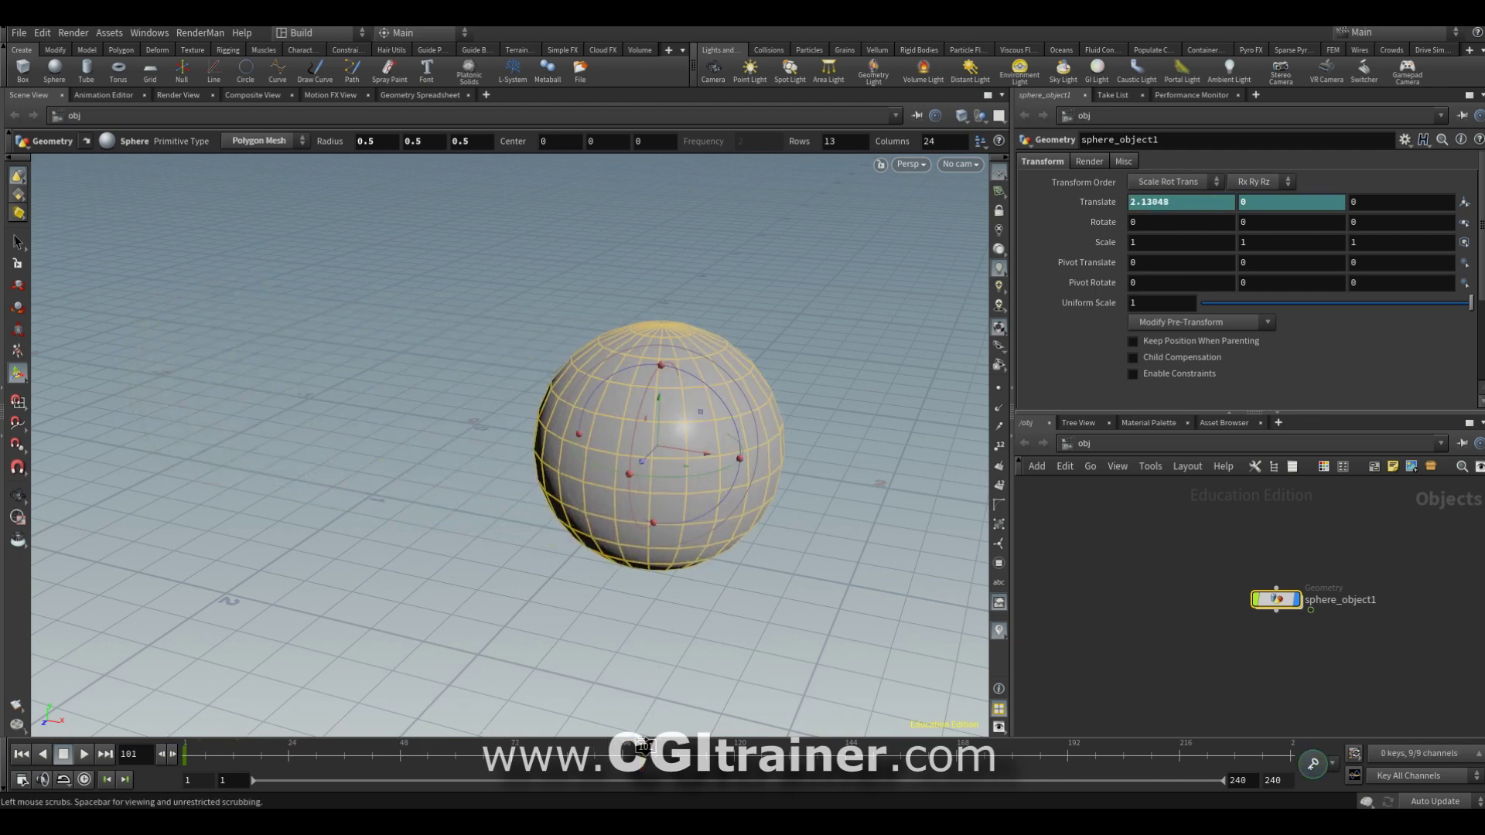
{"action": "left_click", "coordinate": [1333, 764]}
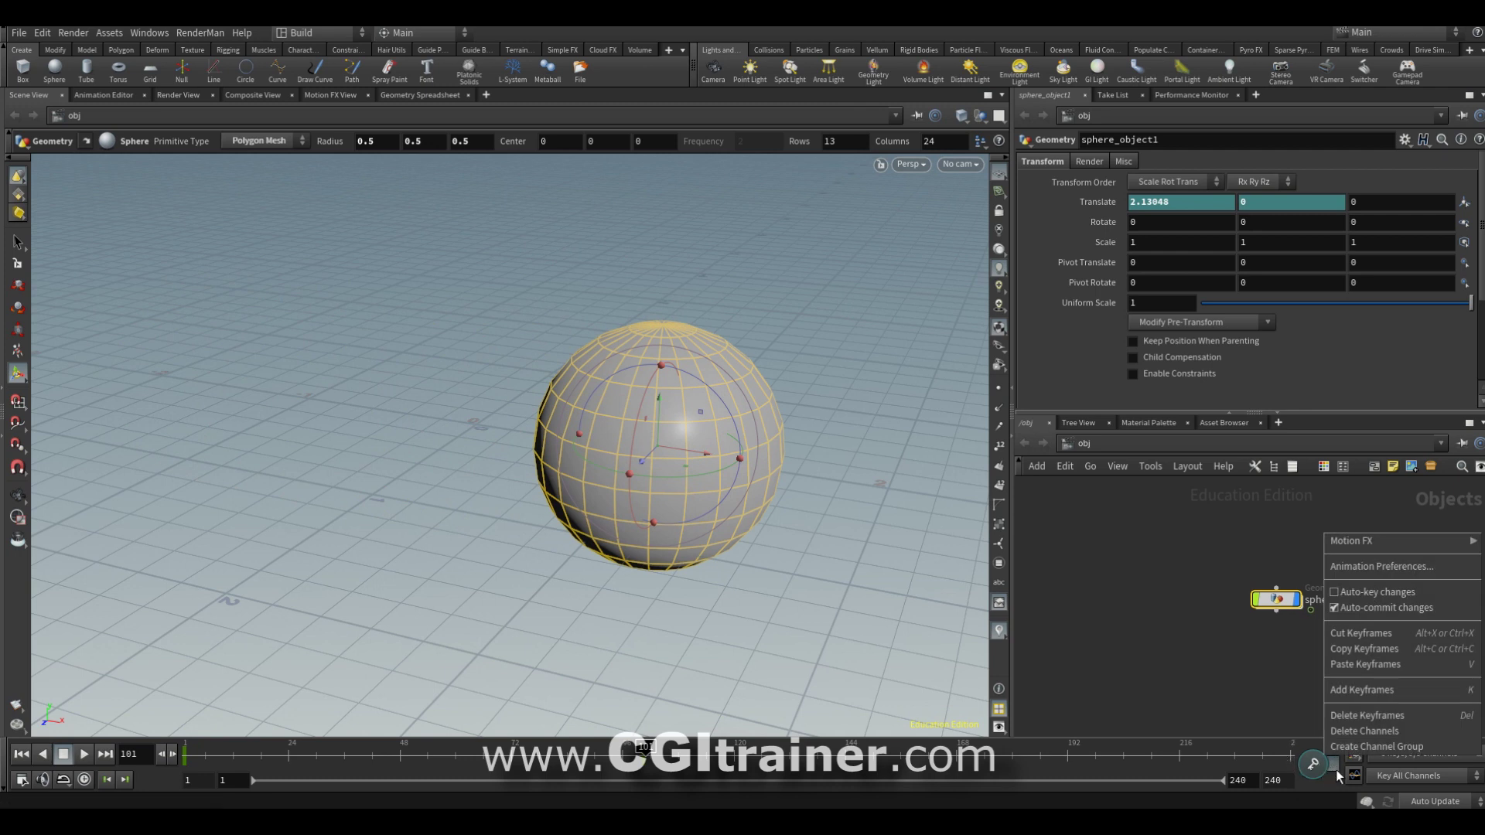
{"action": "left_click", "coordinate": [1367, 592]}
- At frame 57, raise the sphere to a Translate Y of about 0.86 to add a keyframe
{"action": "left_click", "coordinate": [20, 755]}
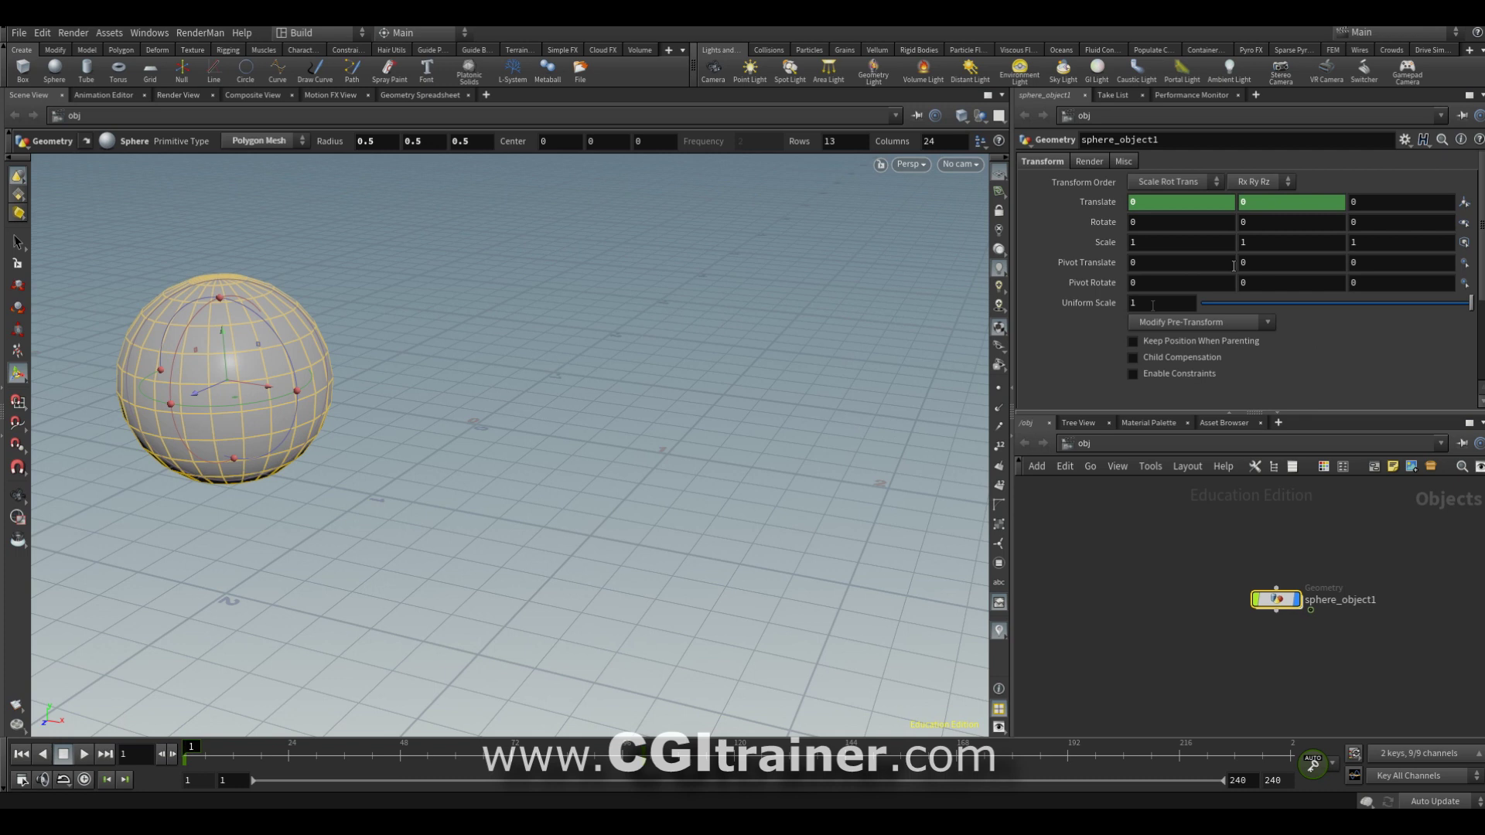
{"action": "left_click_drag", "start_coordinate": [233, 749], "coordinate": [442, 749]}
{"action": "left_click_drag", "start_coordinate": [467, 392], "coordinate": [457, 179]}
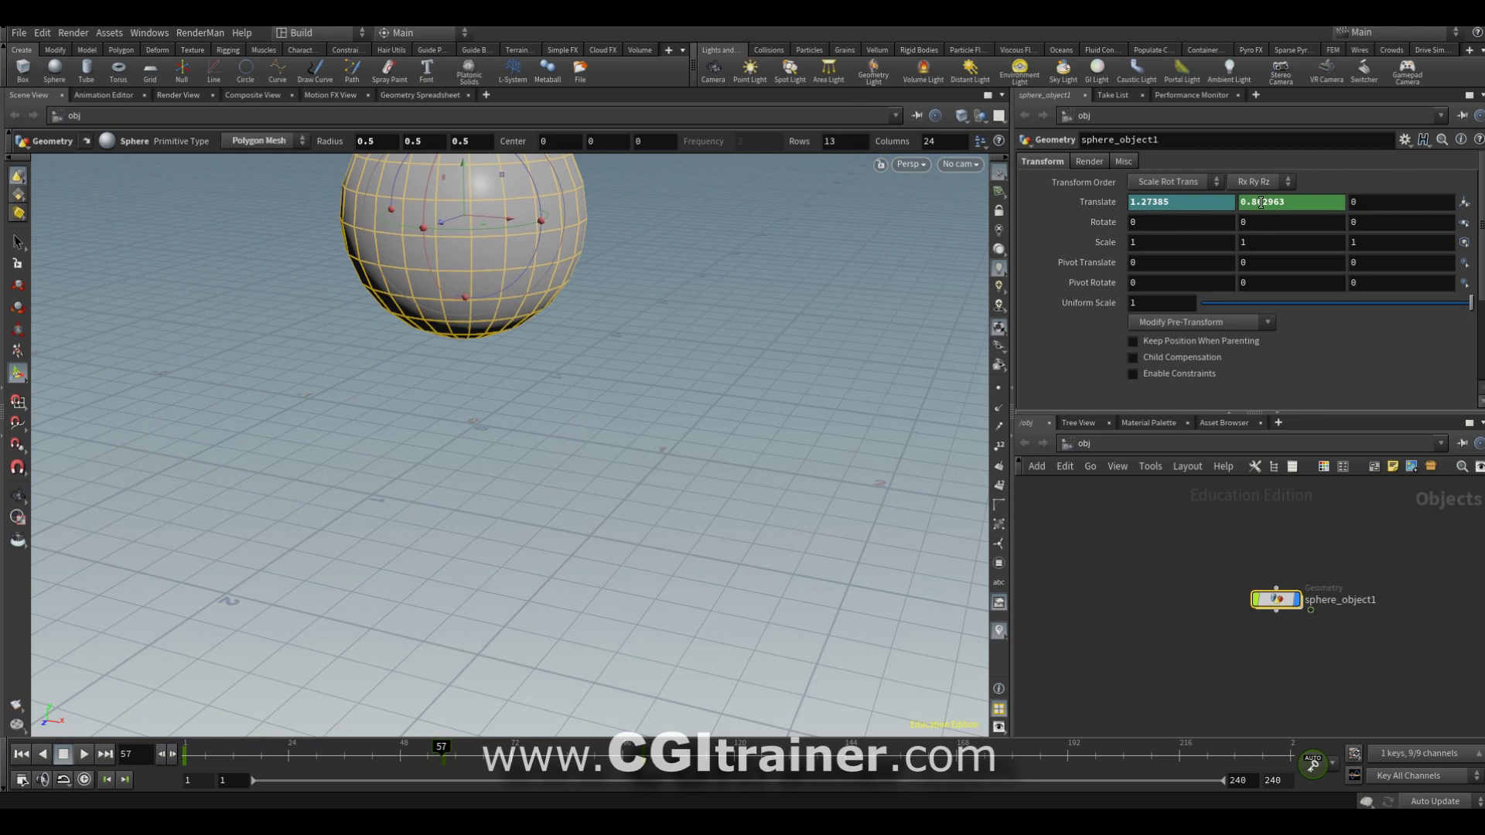
- Go to the keyframe at frame 100 and set the sphere's Translate Y to 0
{"action": "mouse_move", "coordinate": [554, 749]}
{"action": "left_mouse_down"}
{"action": "mouse_move", "coordinate": [228, 749]}
{"action": "mouse_move", "coordinate": [594, 749]}
{"action": "mouse_move", "coordinate": [261, 749]}
{"action": "mouse_move", "coordinate": [581, 749]}
{"action": "left_mouse_up"}
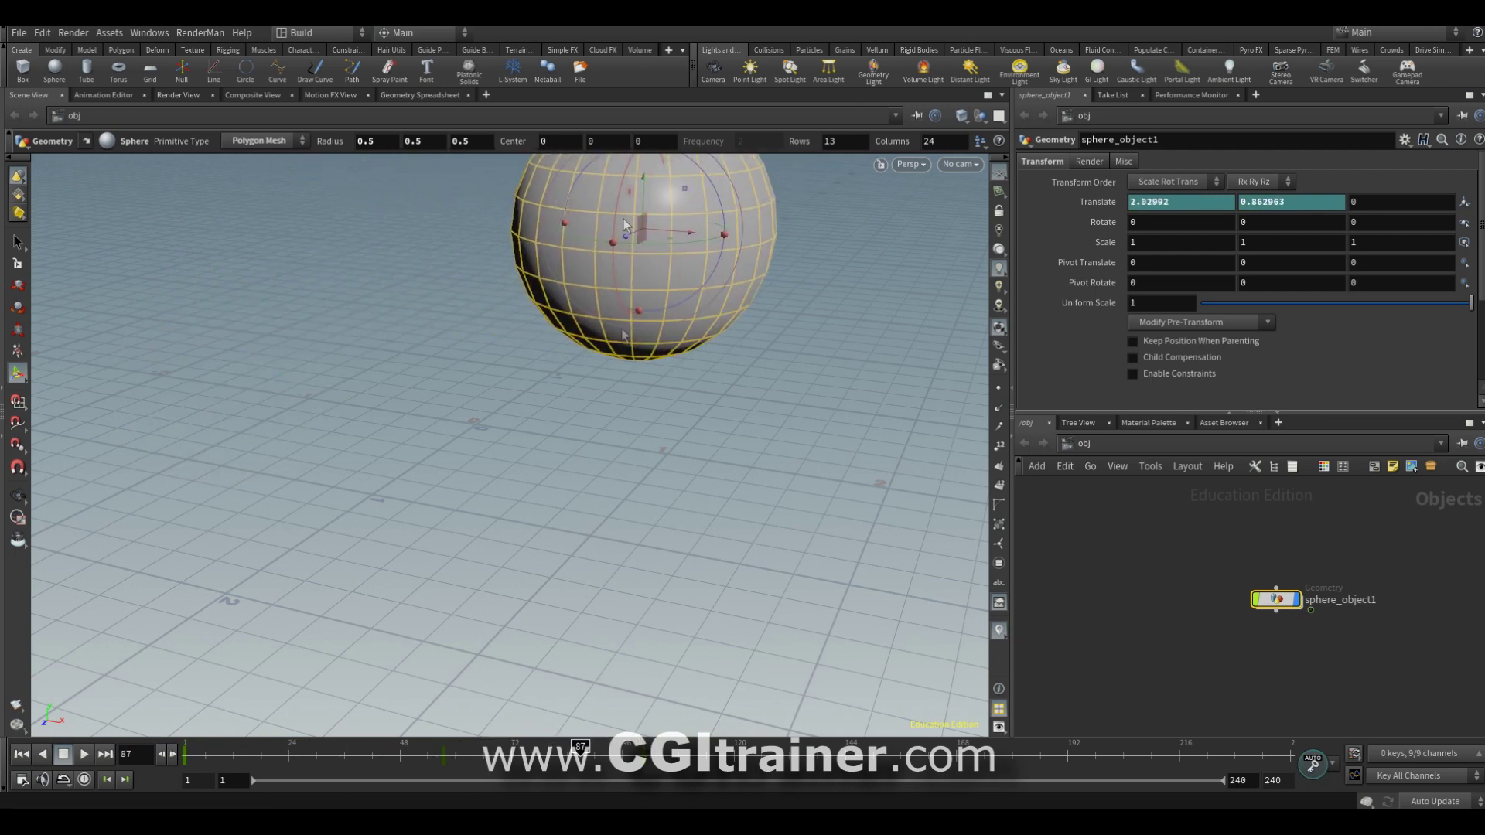
{"action": "left_click", "coordinate": [124, 779]}
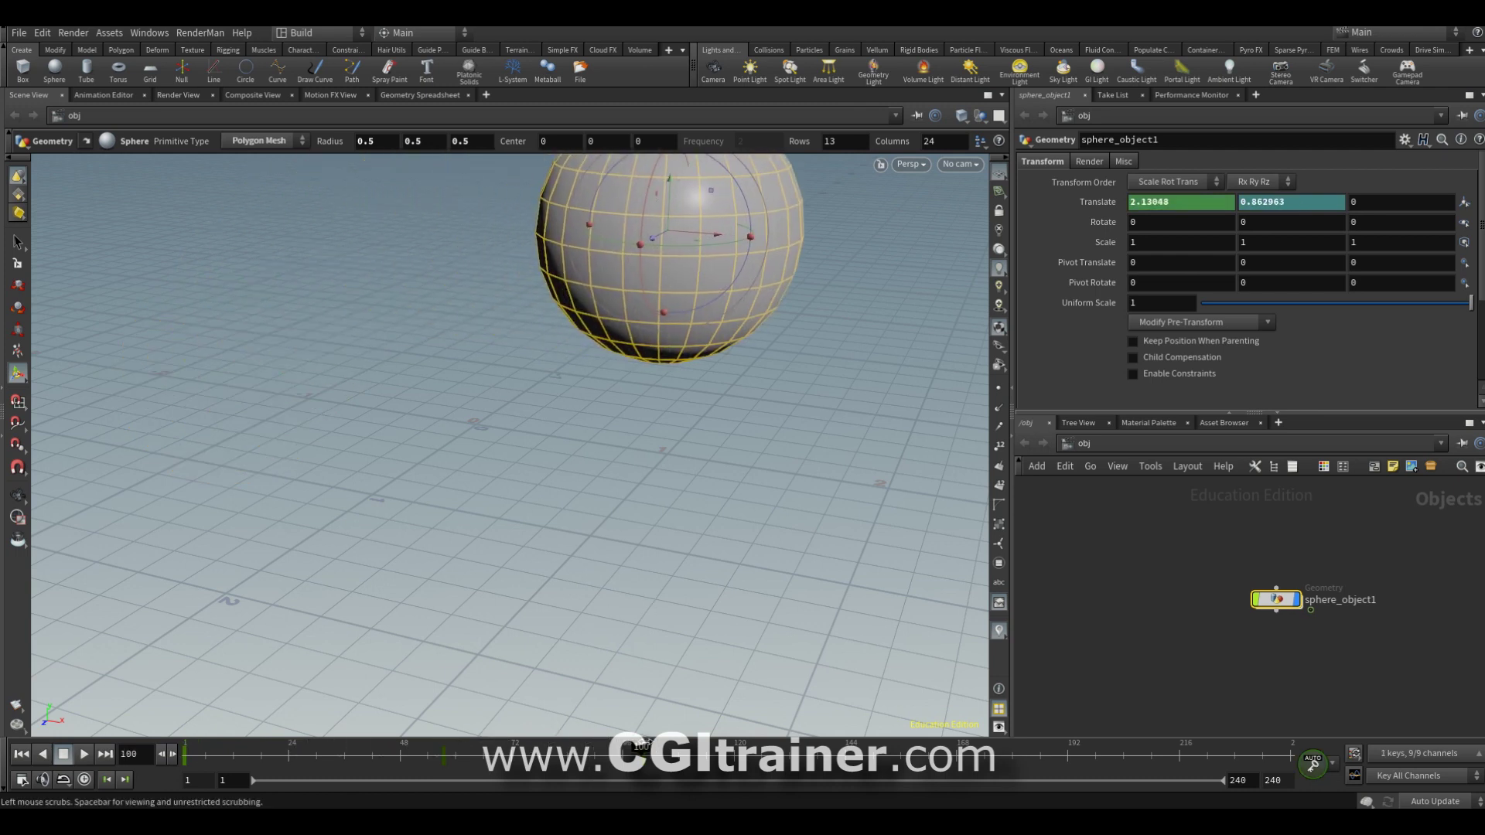
{"action": "left_click", "coordinate": [107, 780]}
{"action": "left_click", "coordinate": [123, 779]}
{"action": "left_click", "coordinate": [123, 778]}
{"action": "left_click", "coordinate": [109, 779]}
{"action": "type", "text": "0"}
{"action": "key", "text": "Return"}
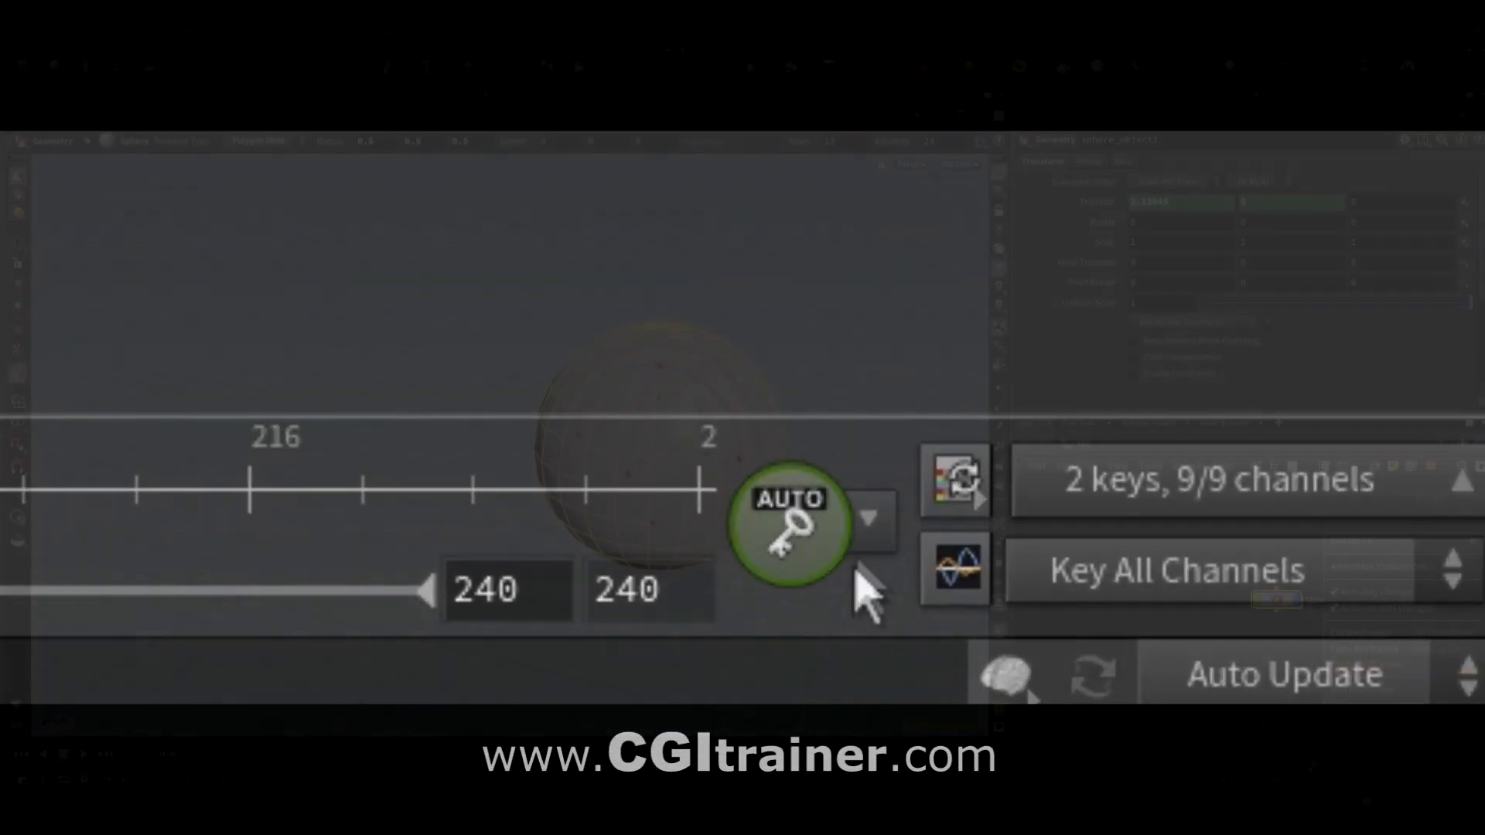
- Turn off auto-key changes in the keyframe options
{"action": "right_click", "coordinate": [845, 551]}
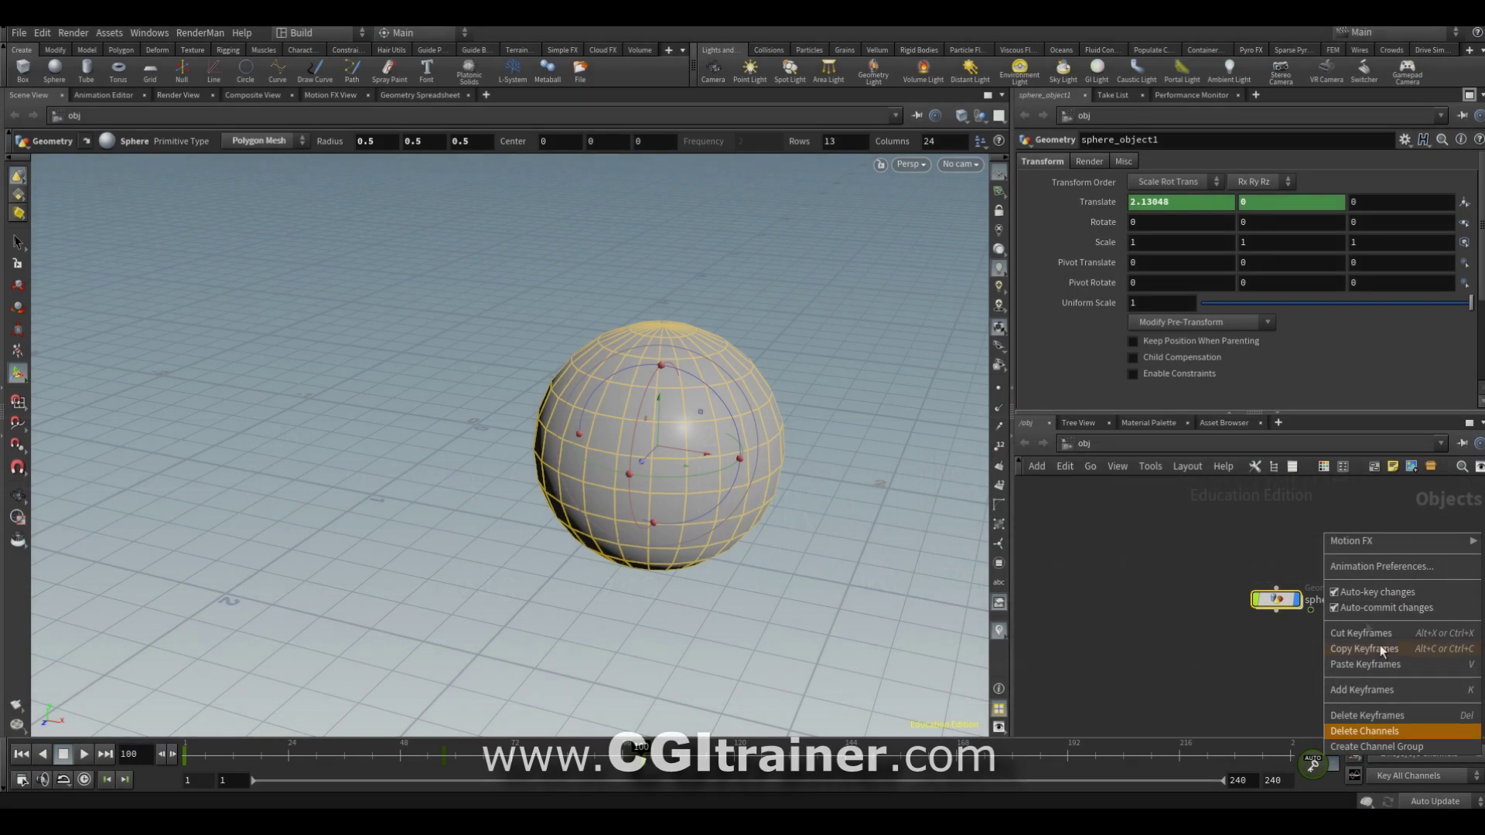
{"action": "left_click", "coordinate": [1338, 773]}
{"action": "right_click", "coordinate": [1337, 771]}
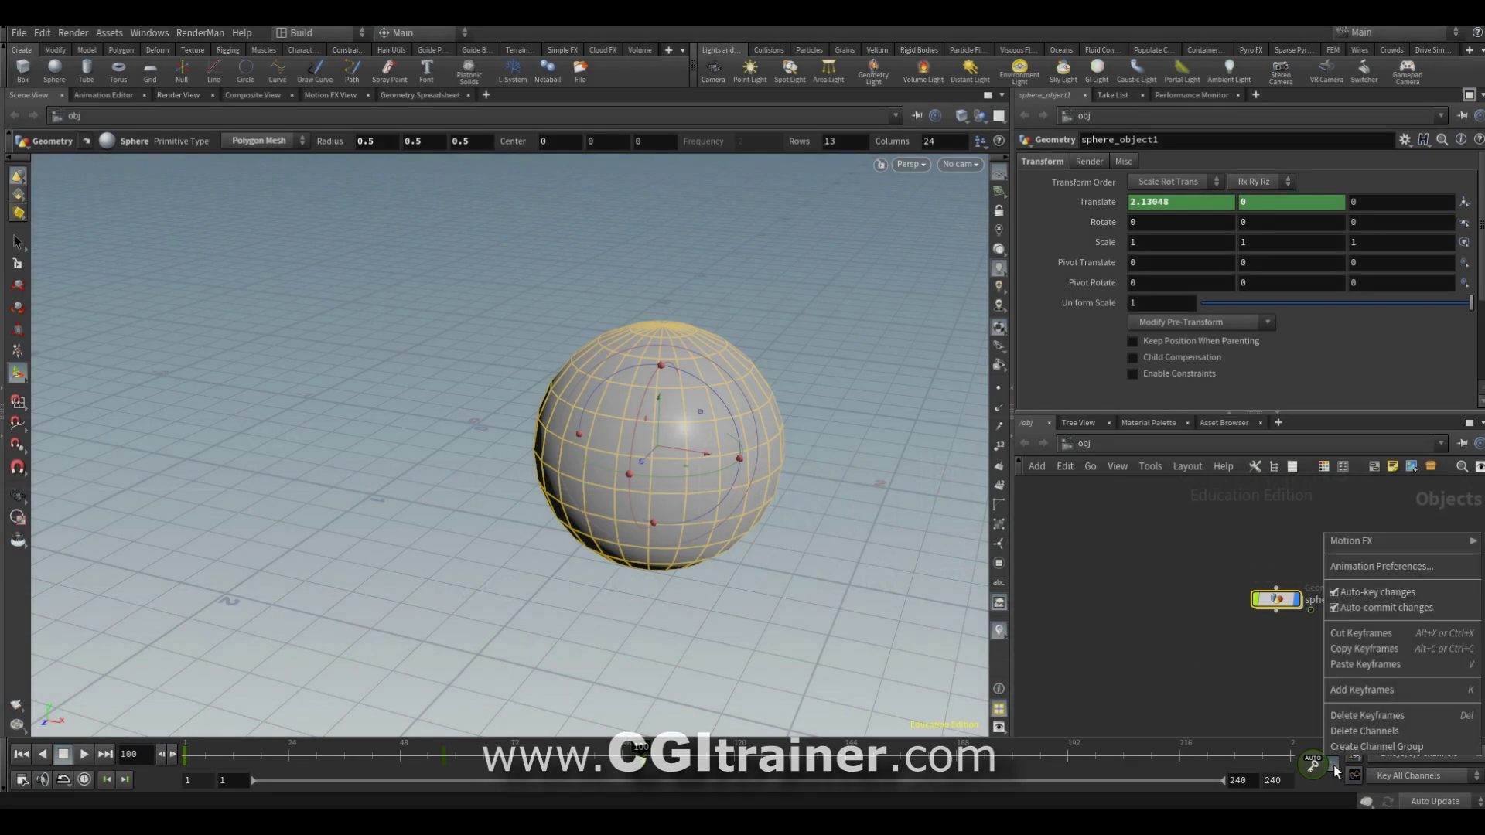
{"action": "left_click", "coordinate": [1366, 593]}
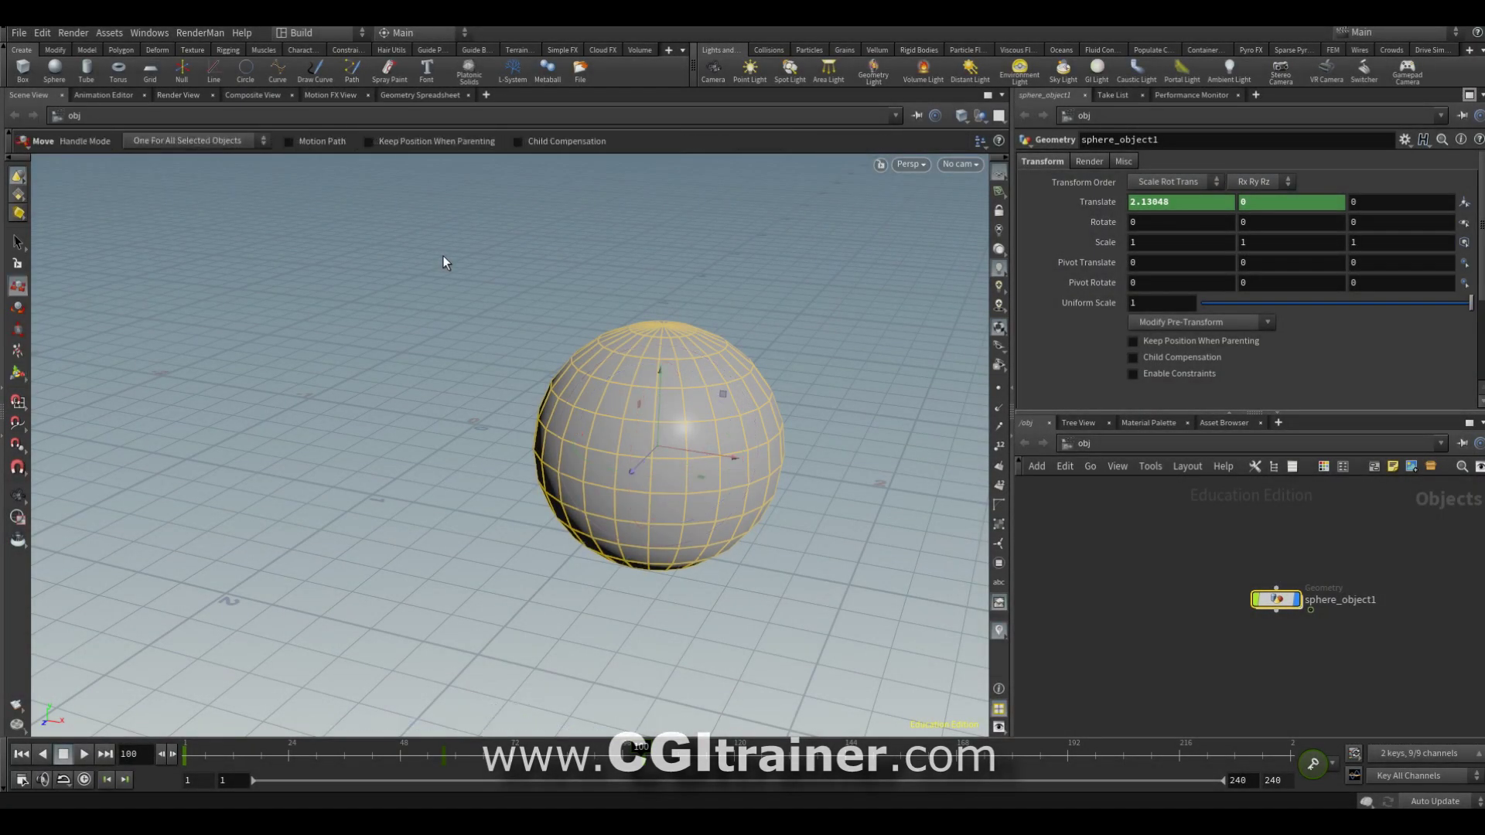
- Display the sphere's motion path in the viewport using the Move tool's Motion Path option
{"action": "left_click", "coordinate": [17, 372]}
{"action": "left_click", "coordinate": [308, 139]}
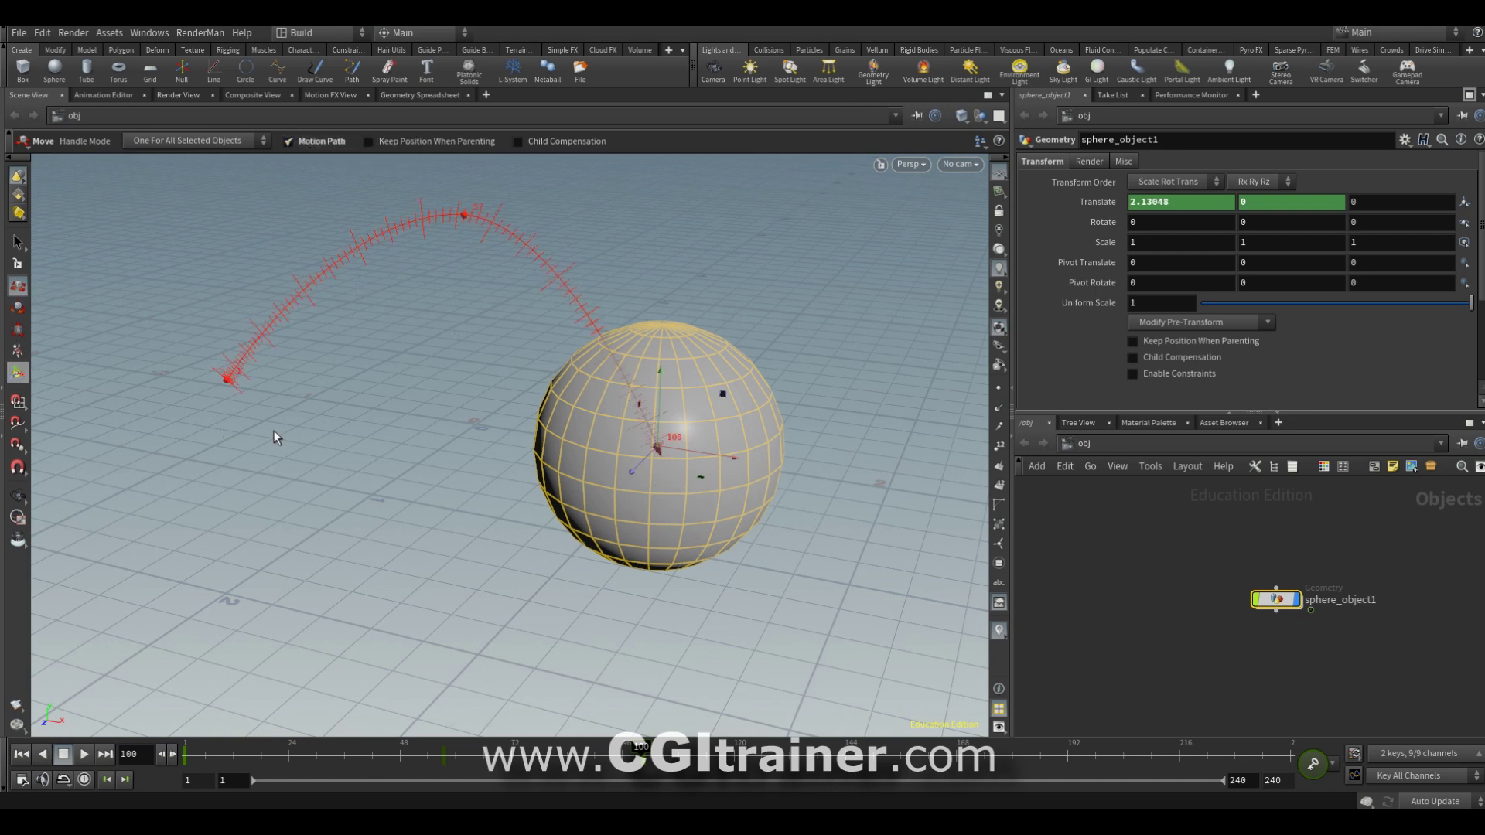
- Examine the sphere's translate curves in the Animation Editor, then return to the scene view
{"action": "left_click", "coordinate": [1114, 214], "text": "shift"}
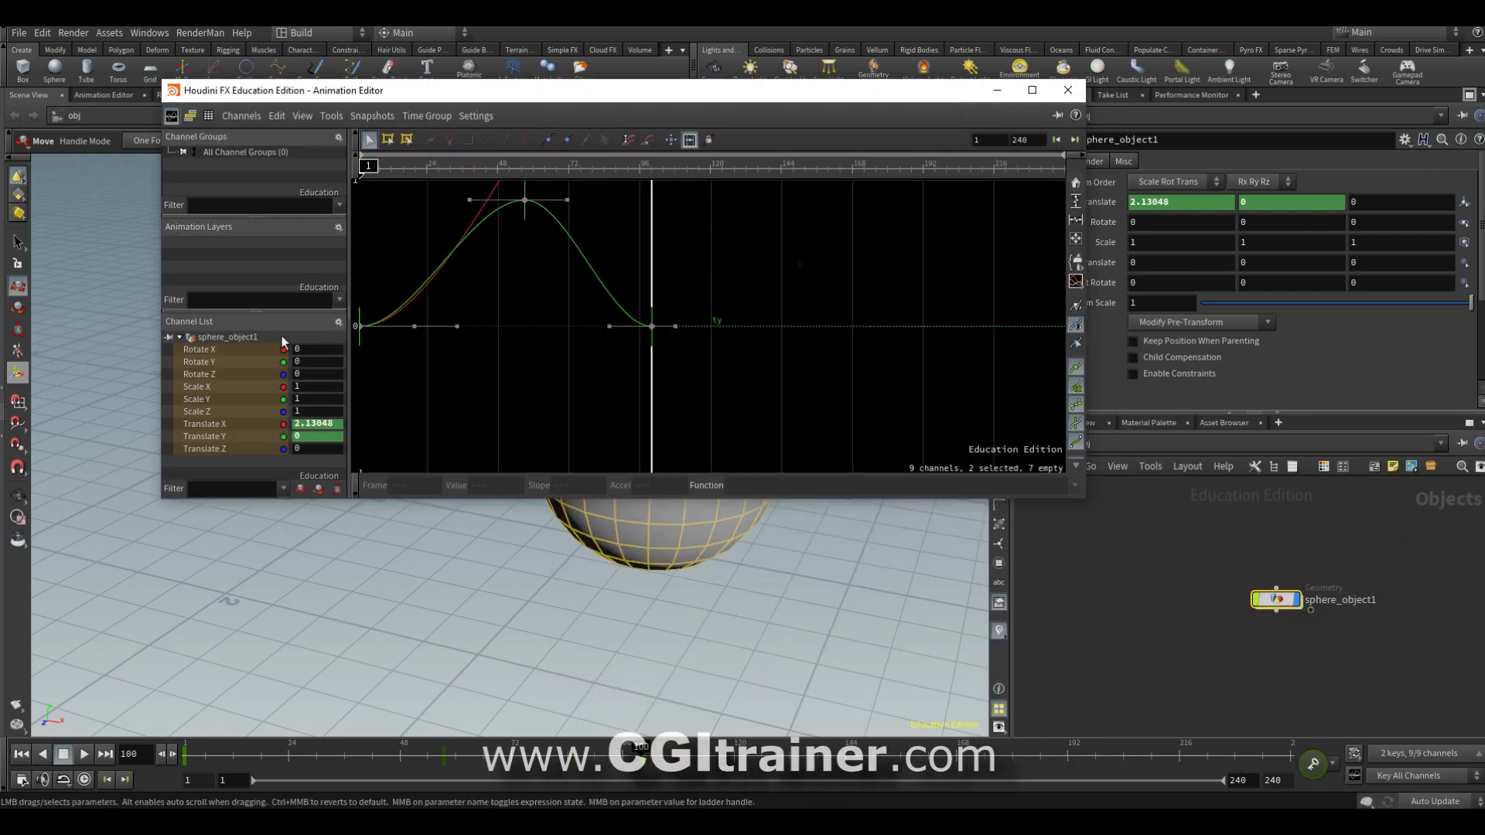
{"action": "left_click", "coordinate": [1069, 90]}
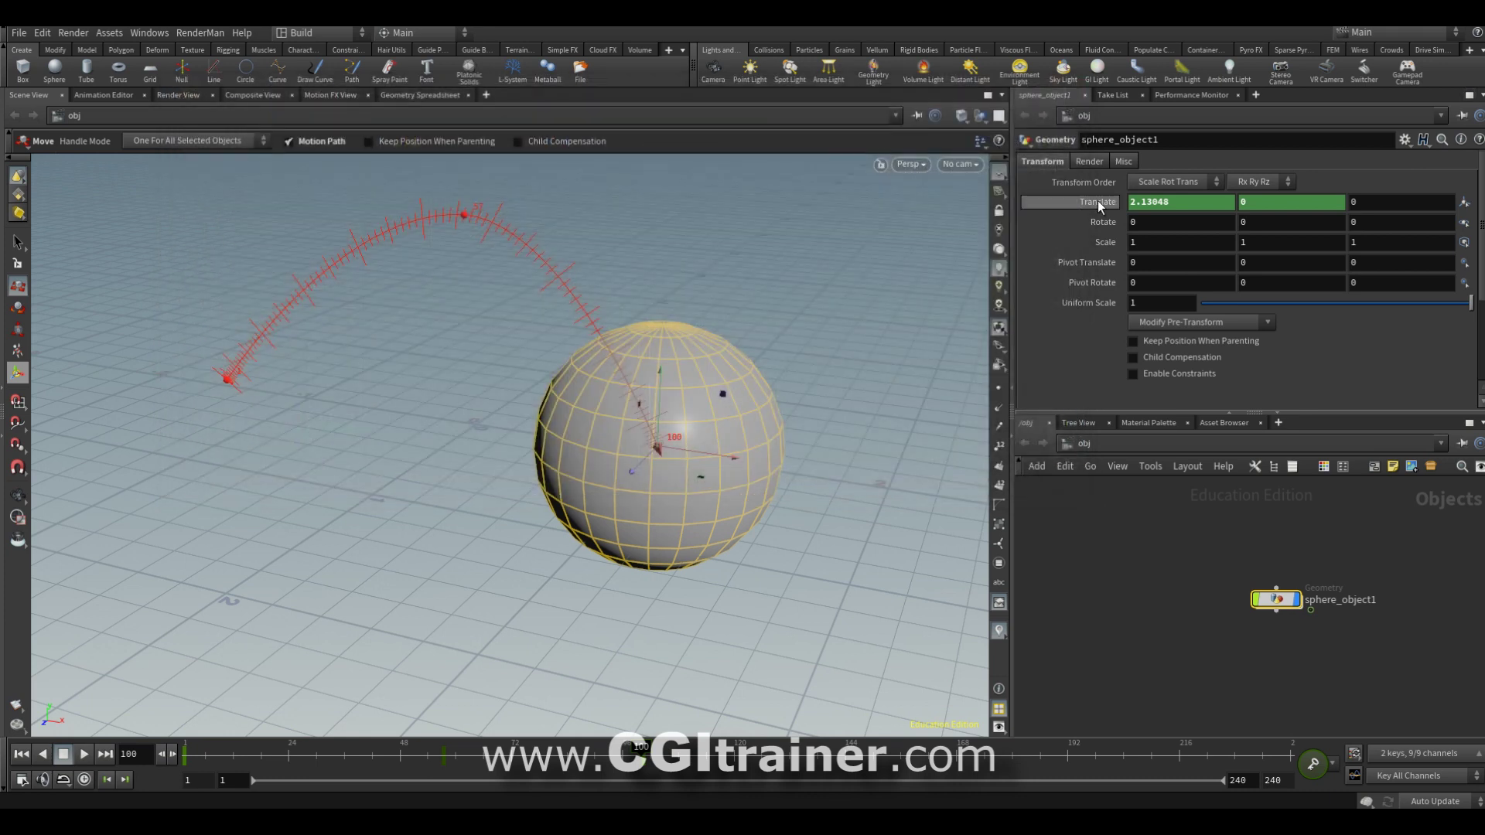
{"action": "left_click", "coordinate": [1097, 202], "text": "shift"}
{"action": "left_click", "coordinate": [1476, 40]}
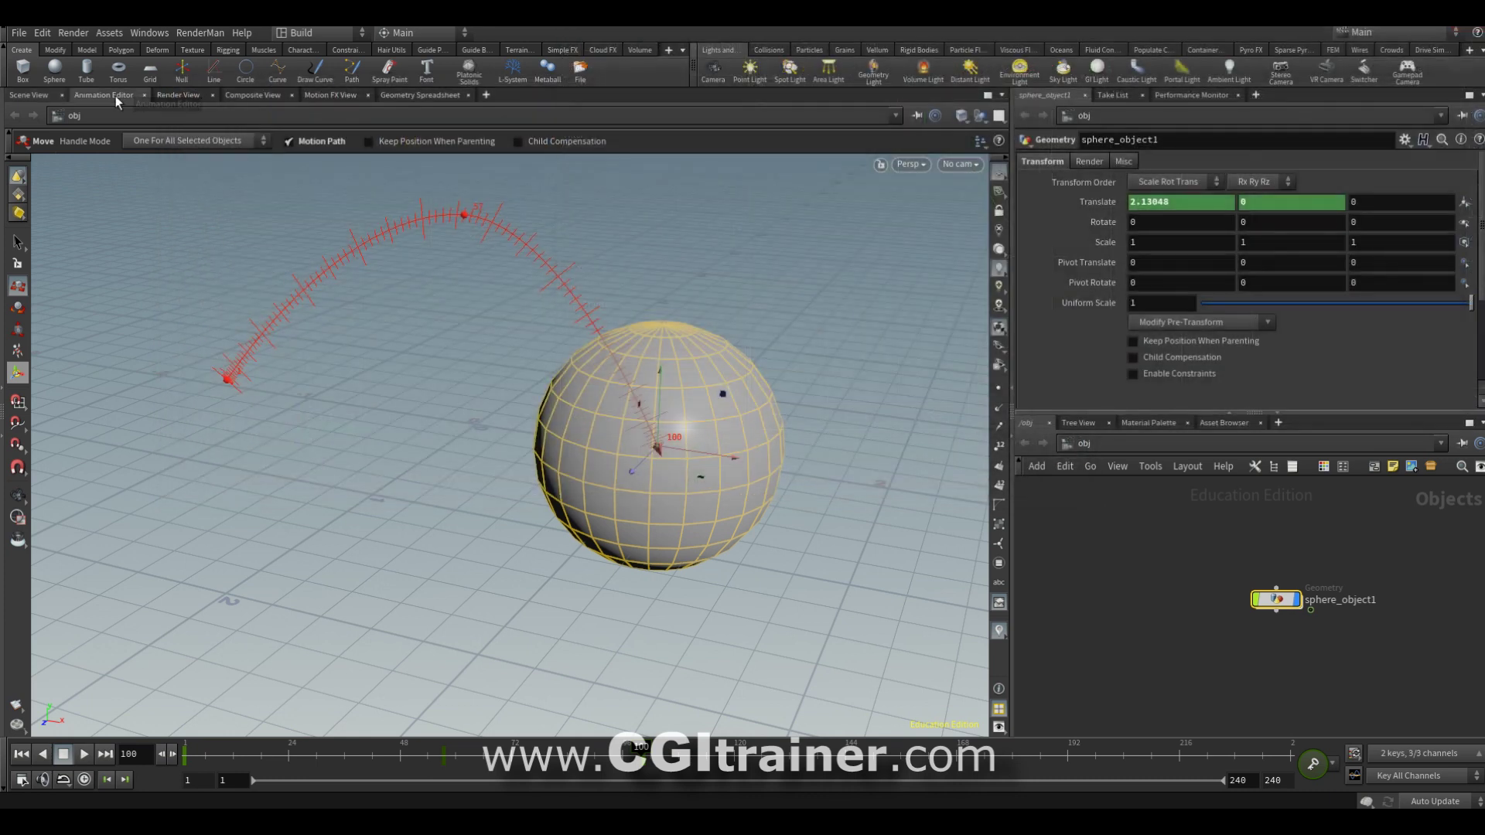
{"action": "left_click", "coordinate": [115, 96]}
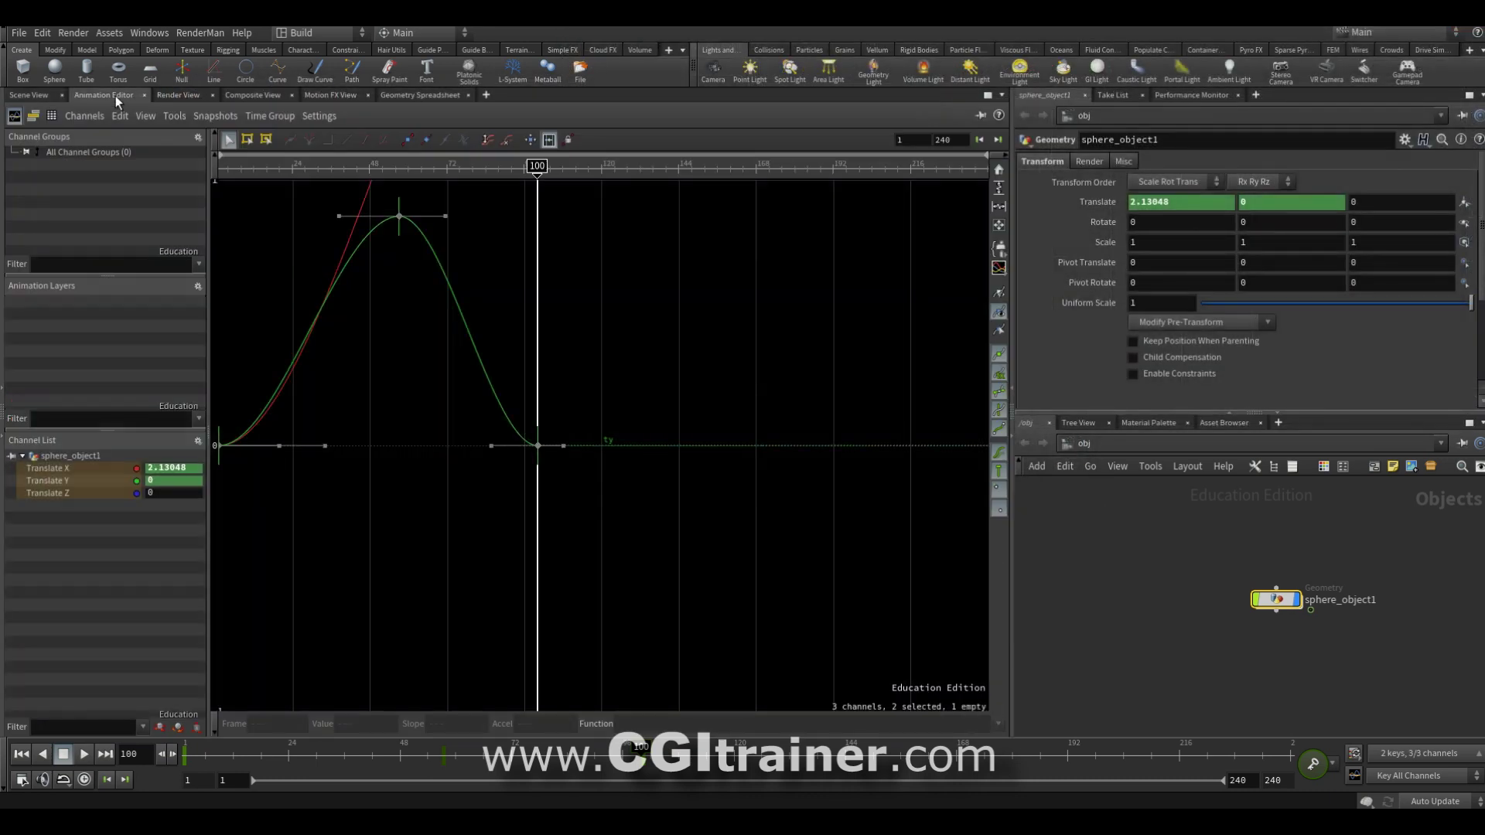
{"action": "left_click", "coordinate": [32, 95]}
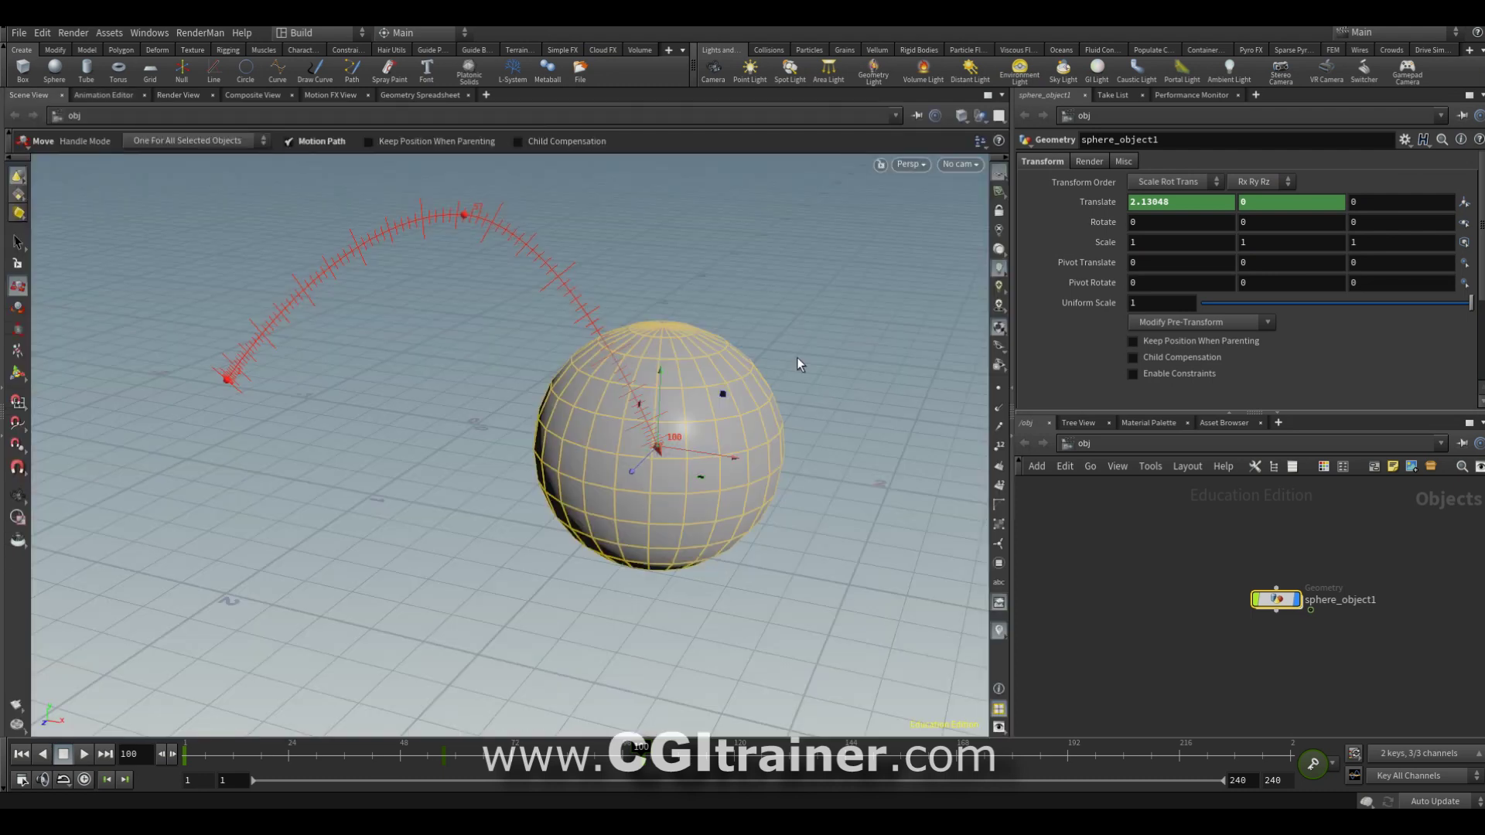
- Open the floating Channel List, enlarge it to show all the sphere's channels, and place it over the viewport
{"action": "left_click", "coordinate": [1356, 756]}
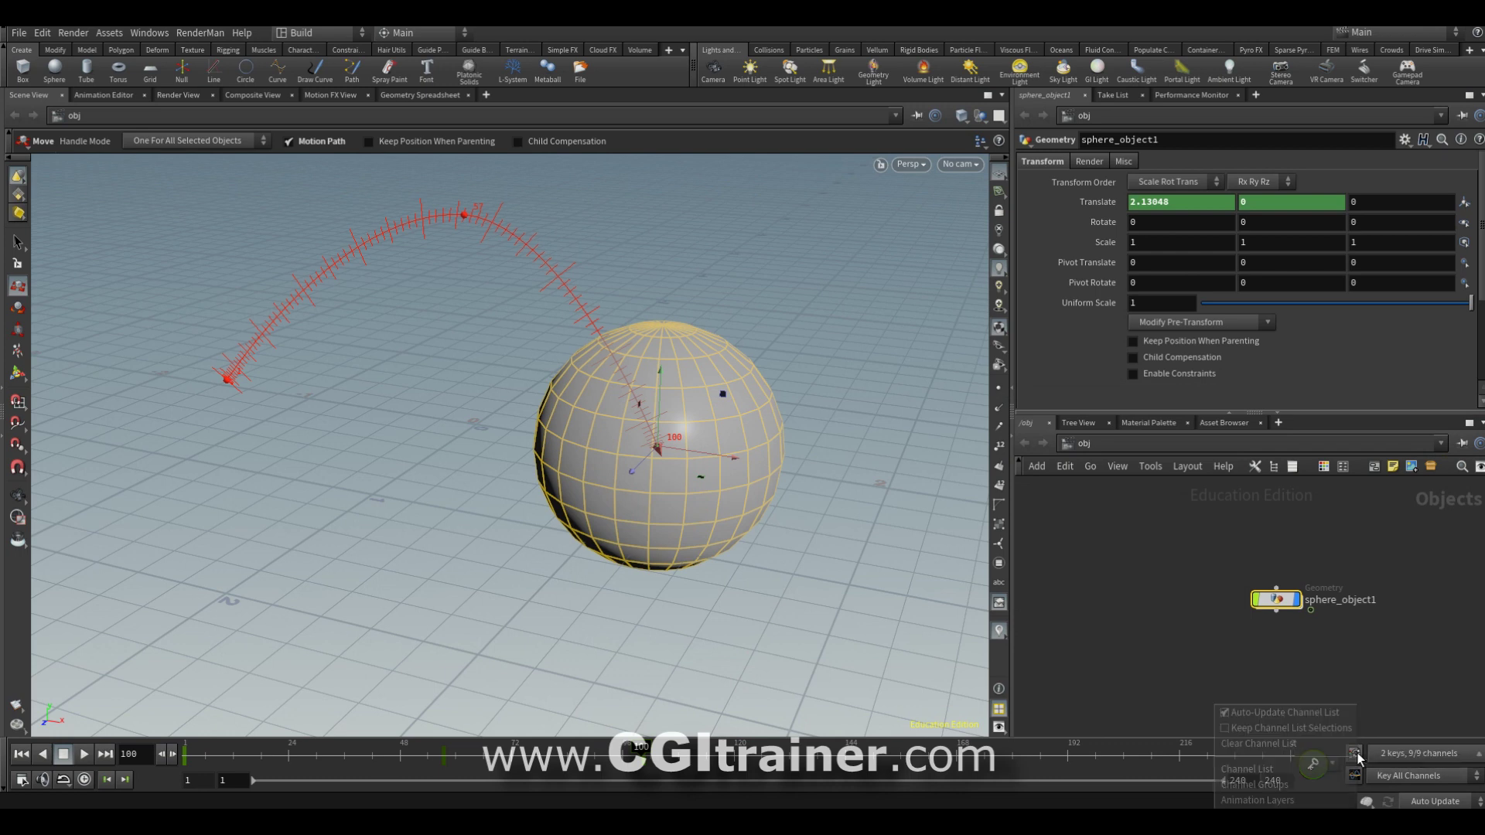
{"action": "left_click", "coordinate": [1265, 767]}
{"action": "left_click_drag", "start_coordinate": [1370, 544], "coordinate": [888, 118]}
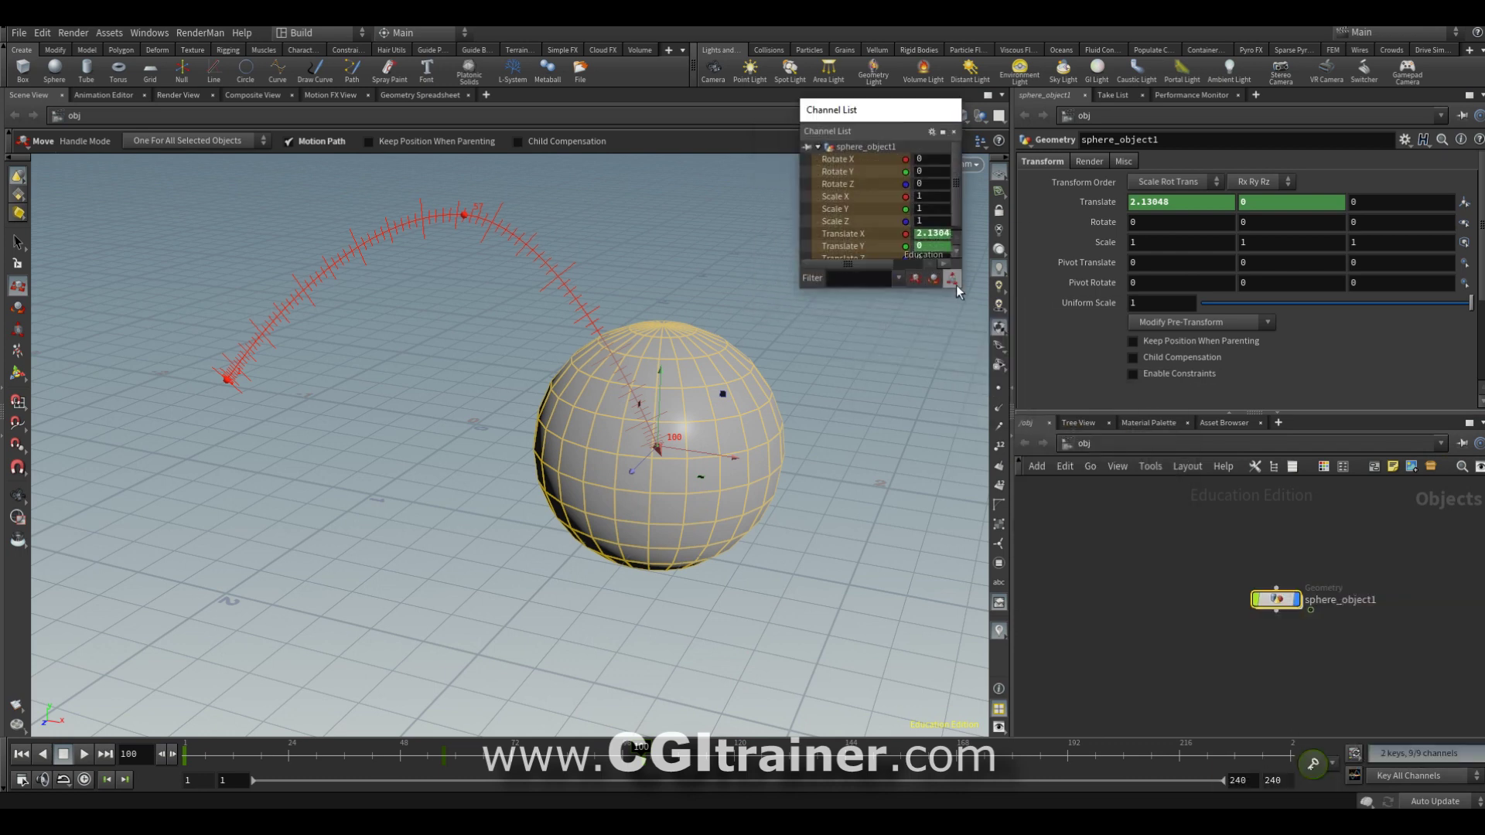
{"action": "left_click_drag", "start_coordinate": [958, 286], "coordinate": [1046, 310]}
{"action": "left_click_drag", "start_coordinate": [866, 109], "coordinate": [784, 80]}
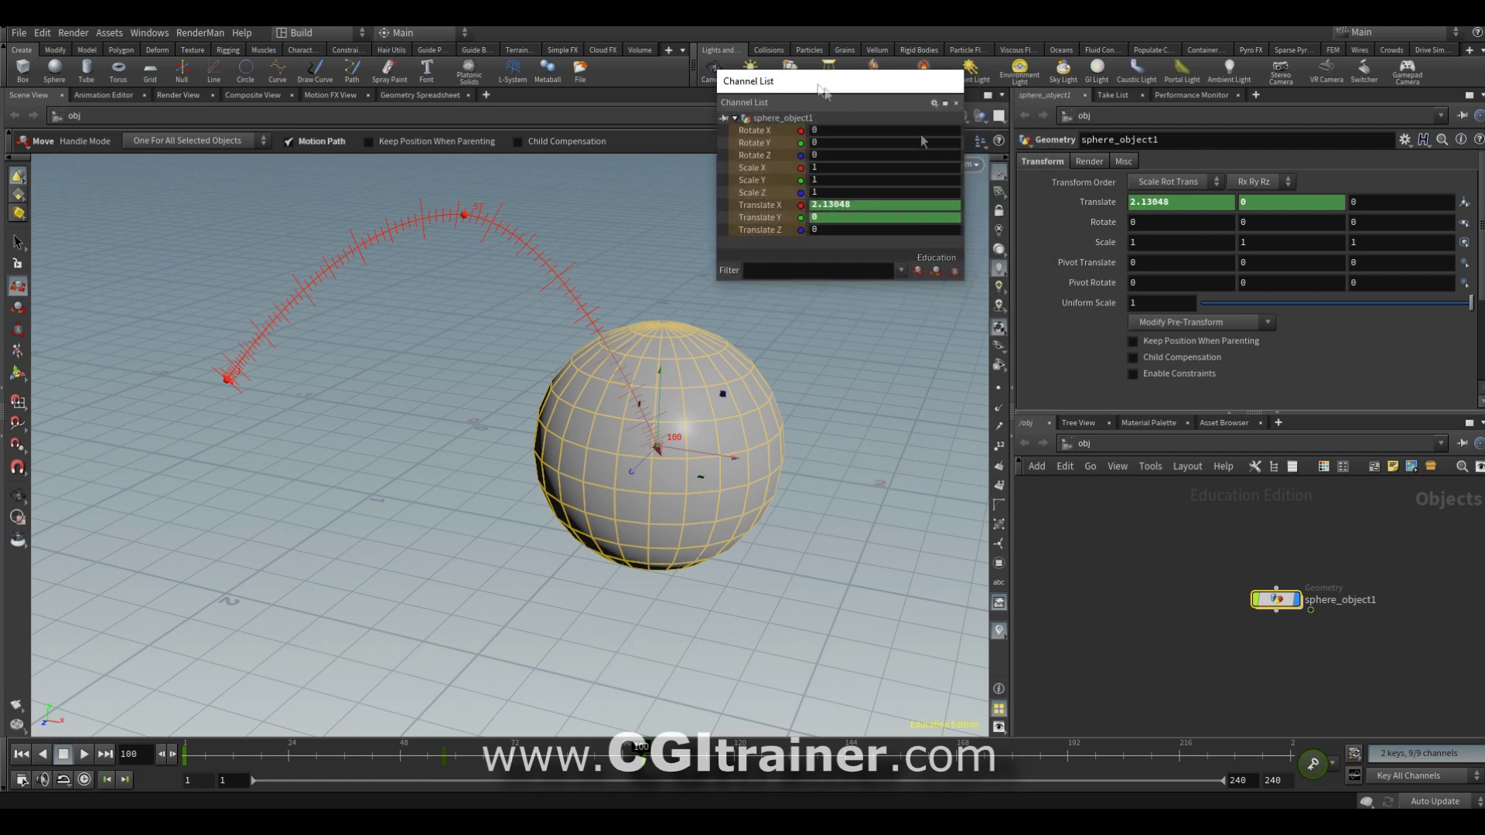
- Deselect and reselect the sphere and try pinning its channels in the Channel List
{"action": "left_click", "coordinate": [17, 242]}
{"action": "left_click", "coordinate": [175, 249]}
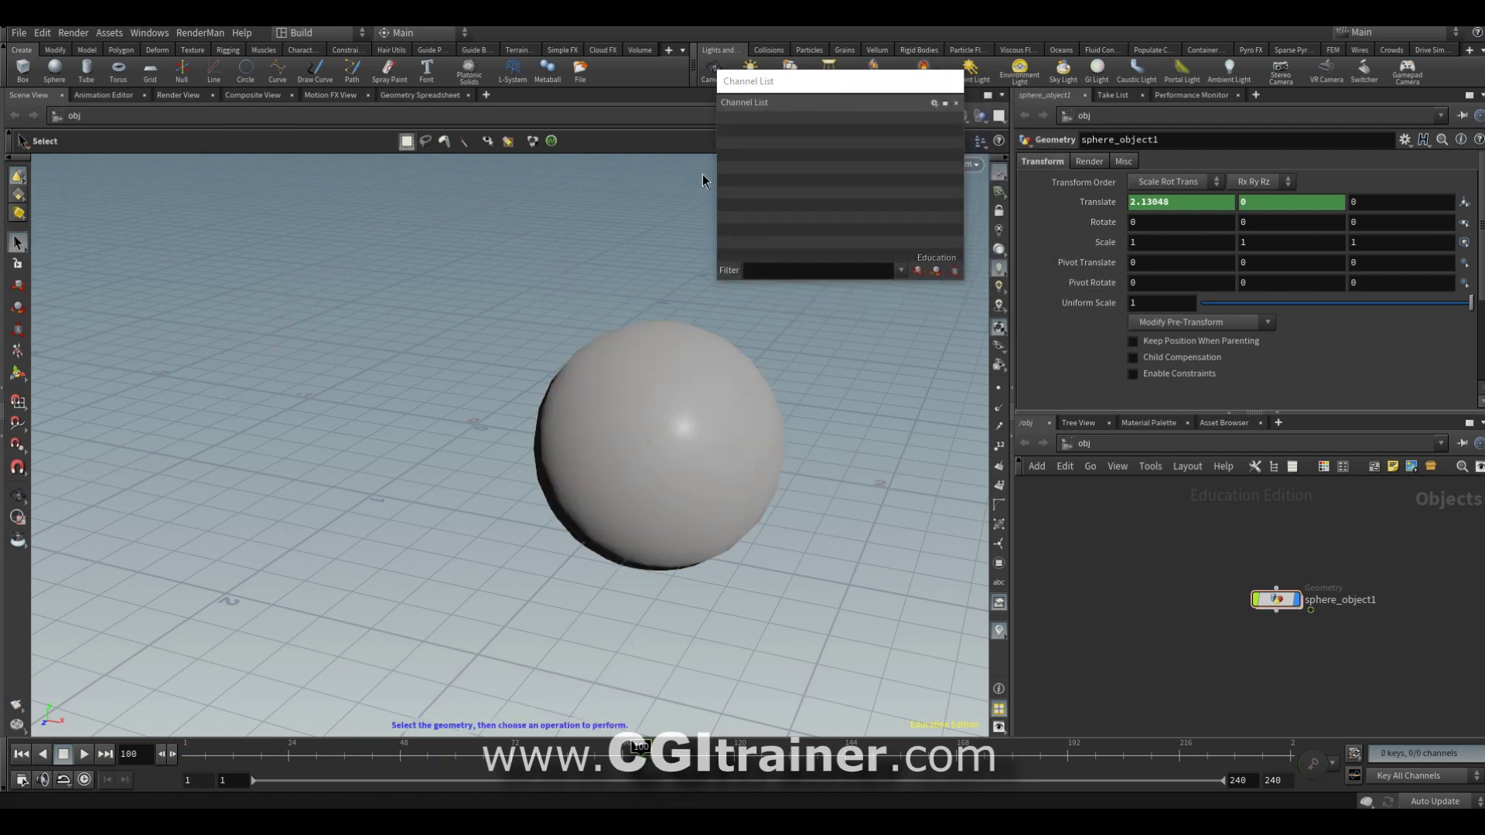
{"action": "left_click", "coordinate": [647, 437]}
{"action": "left_click", "coordinate": [723, 118]}
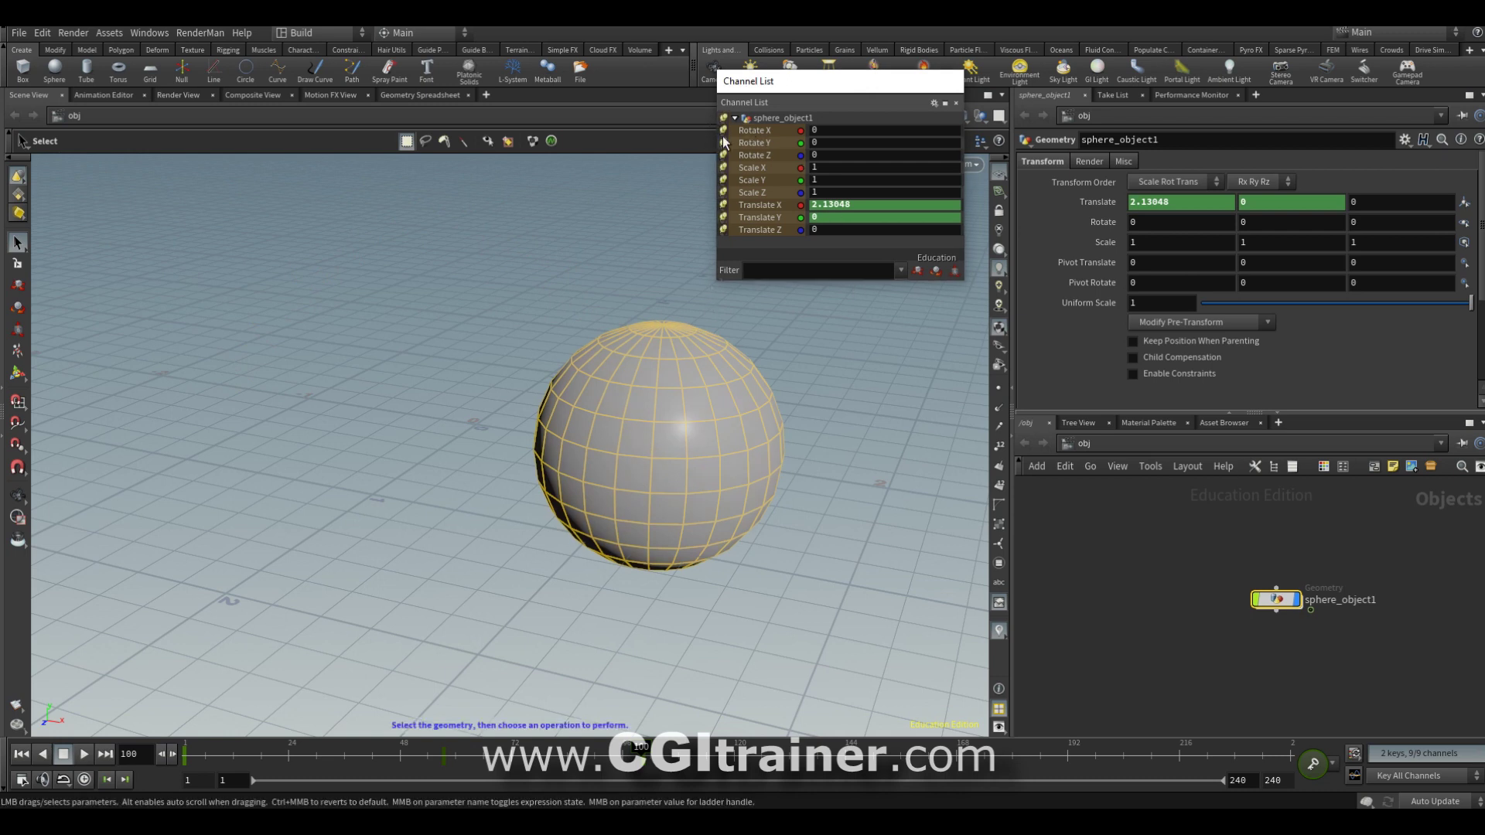
{"action": "left_click", "coordinate": [377, 350]}
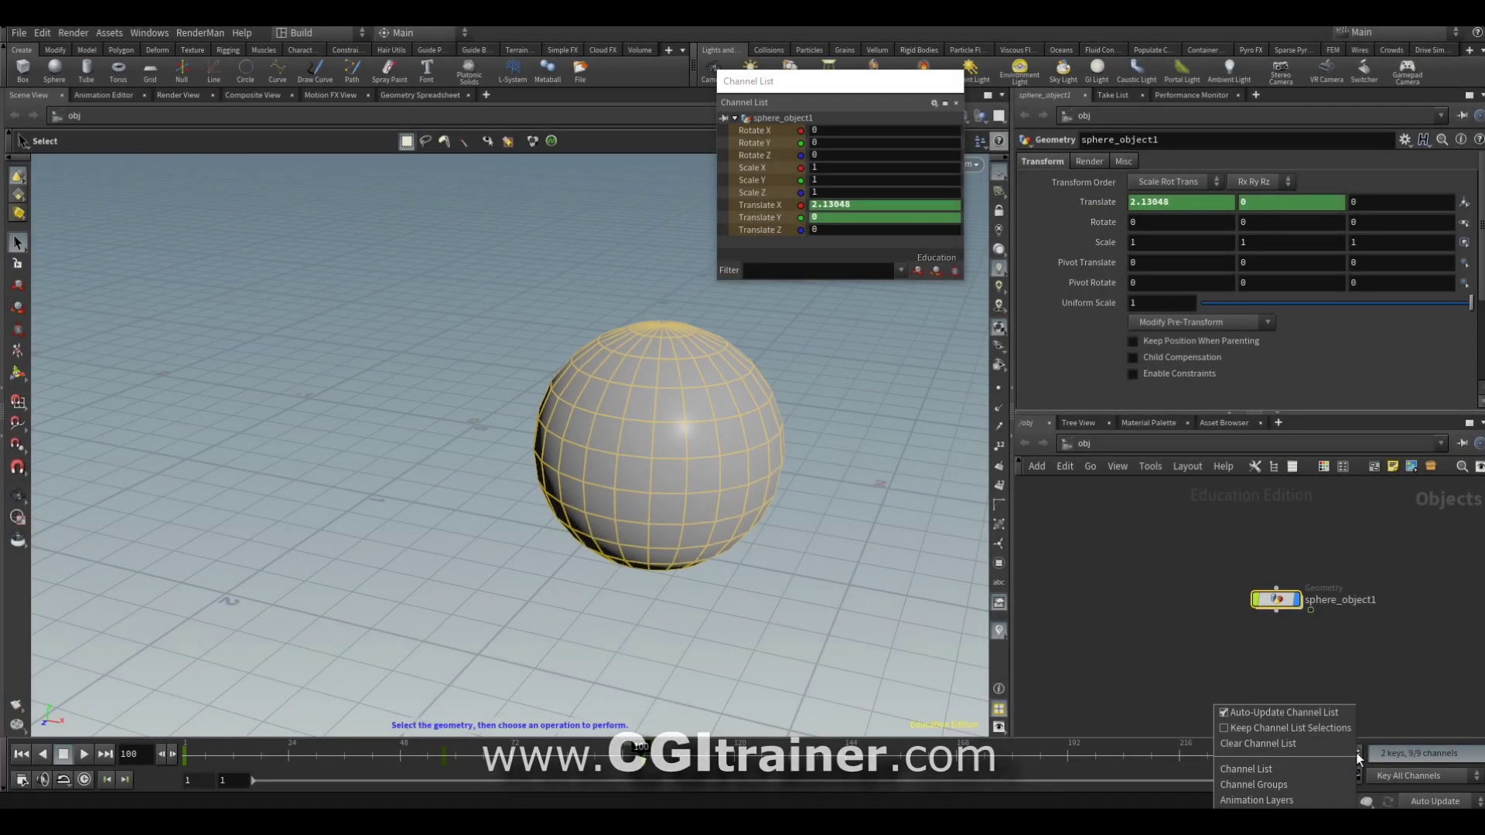
- Open the floating Animation Layers window, place it beneath the Channel List and enlarge it to match
{"action": "left_click", "coordinate": [1257, 800]}
{"action": "left_click_drag", "start_coordinate": [1390, 638], "coordinate": [779, 304]}
{"action": "left_click_drag", "start_coordinate": [878, 402], "coordinate": [966, 458]}
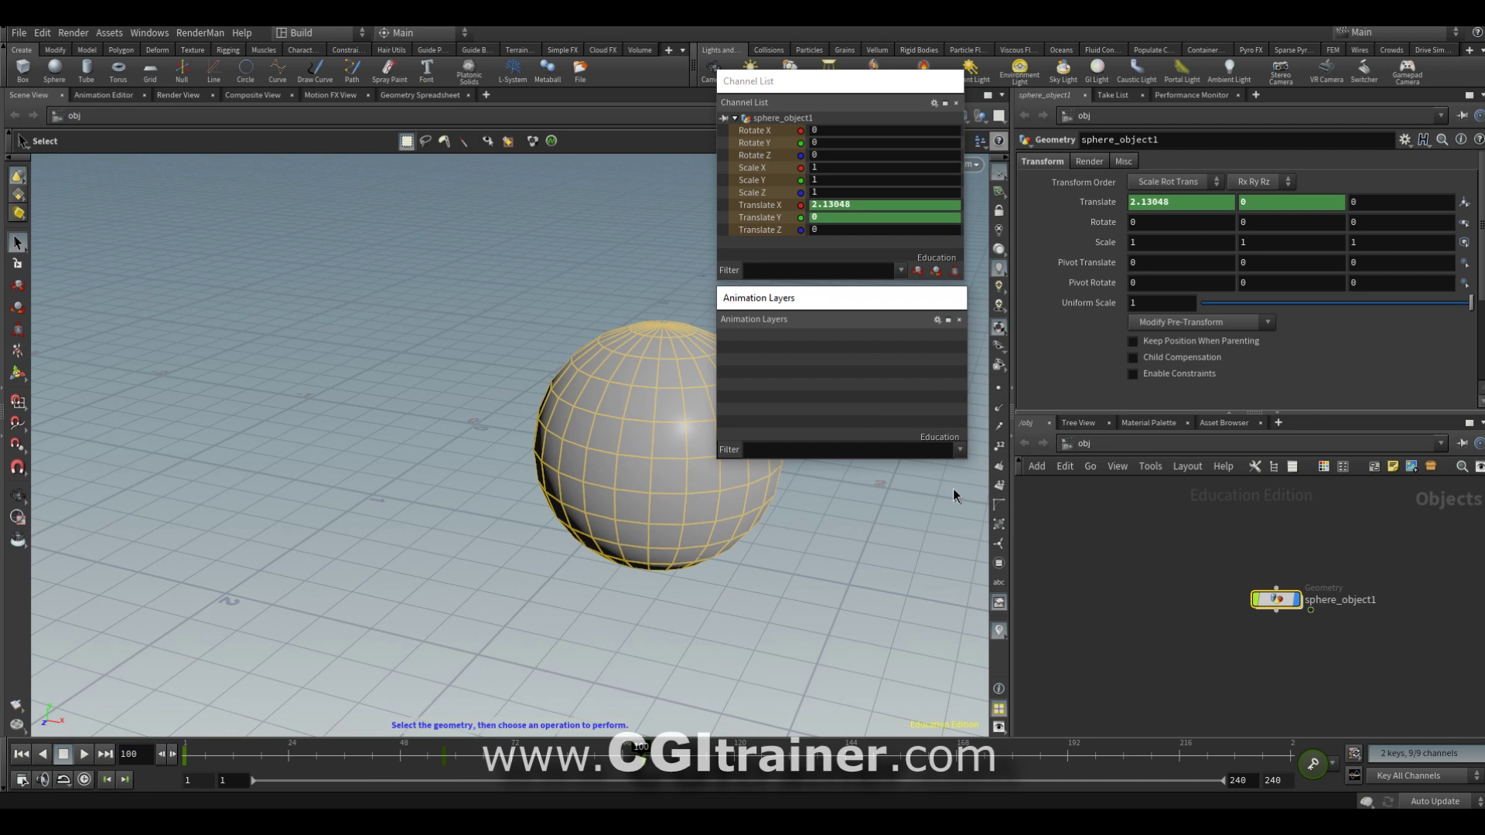
- At frame 1, create a layer mixer from the sphere's channels with the path /obj/ANI_CHOP/layer_mixer
{"action": "key", "text": "t"}
{"action": "left_click", "coordinate": [186, 754]}
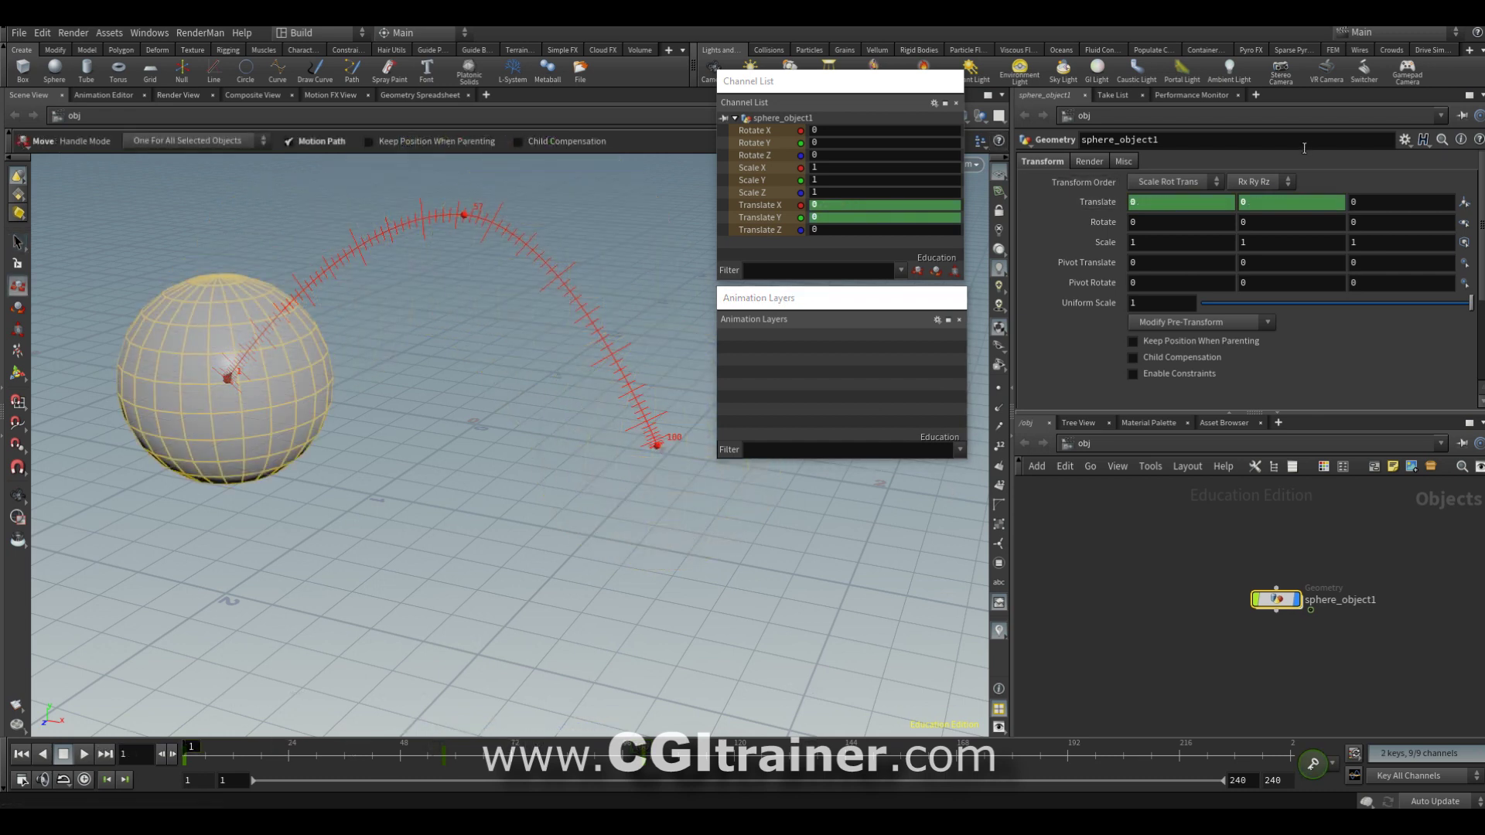
{"action": "left_click", "coordinate": [937, 320]}
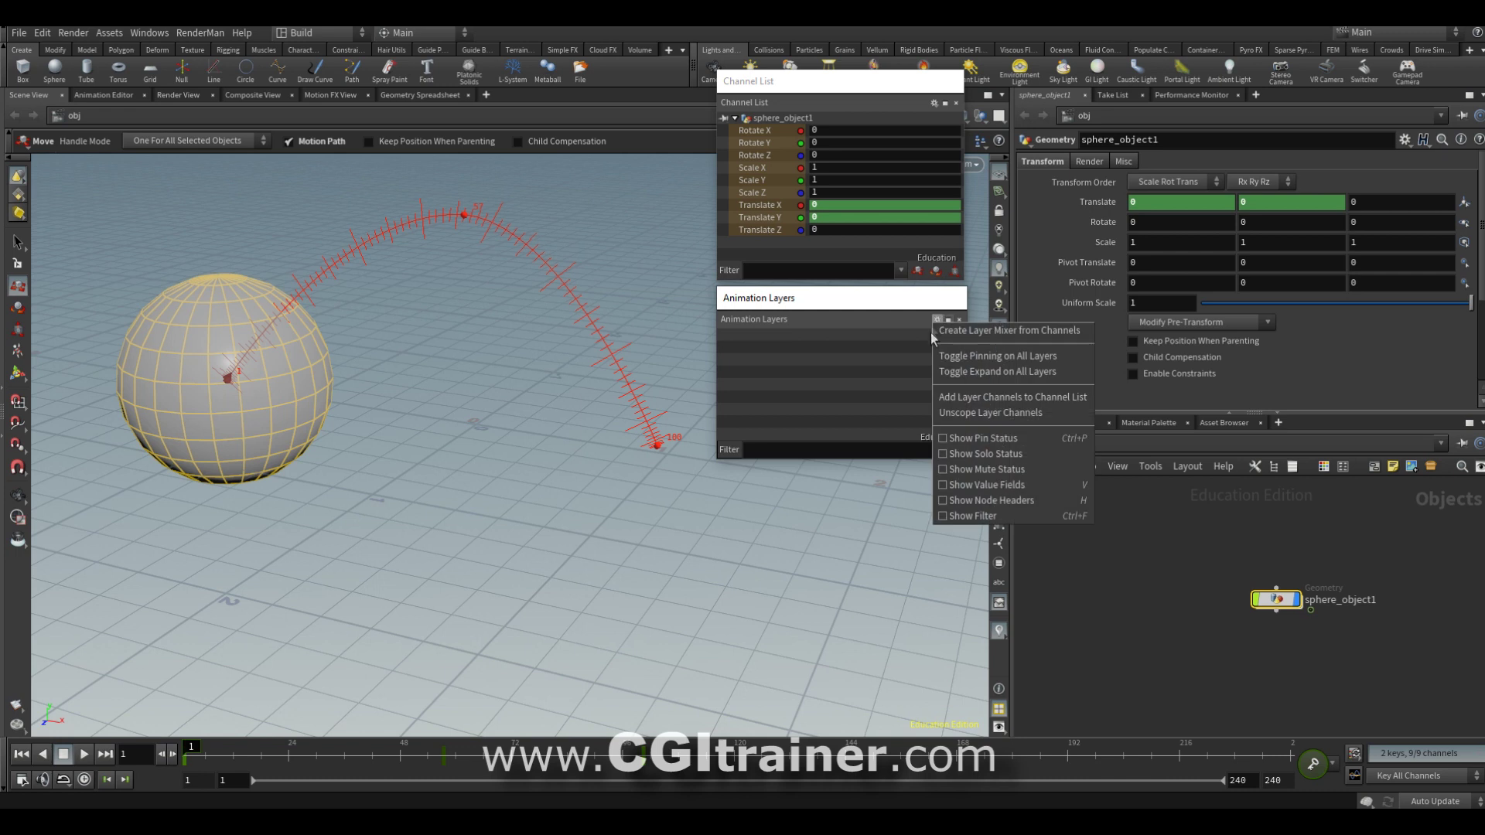
{"action": "left_click", "coordinate": [1029, 332]}
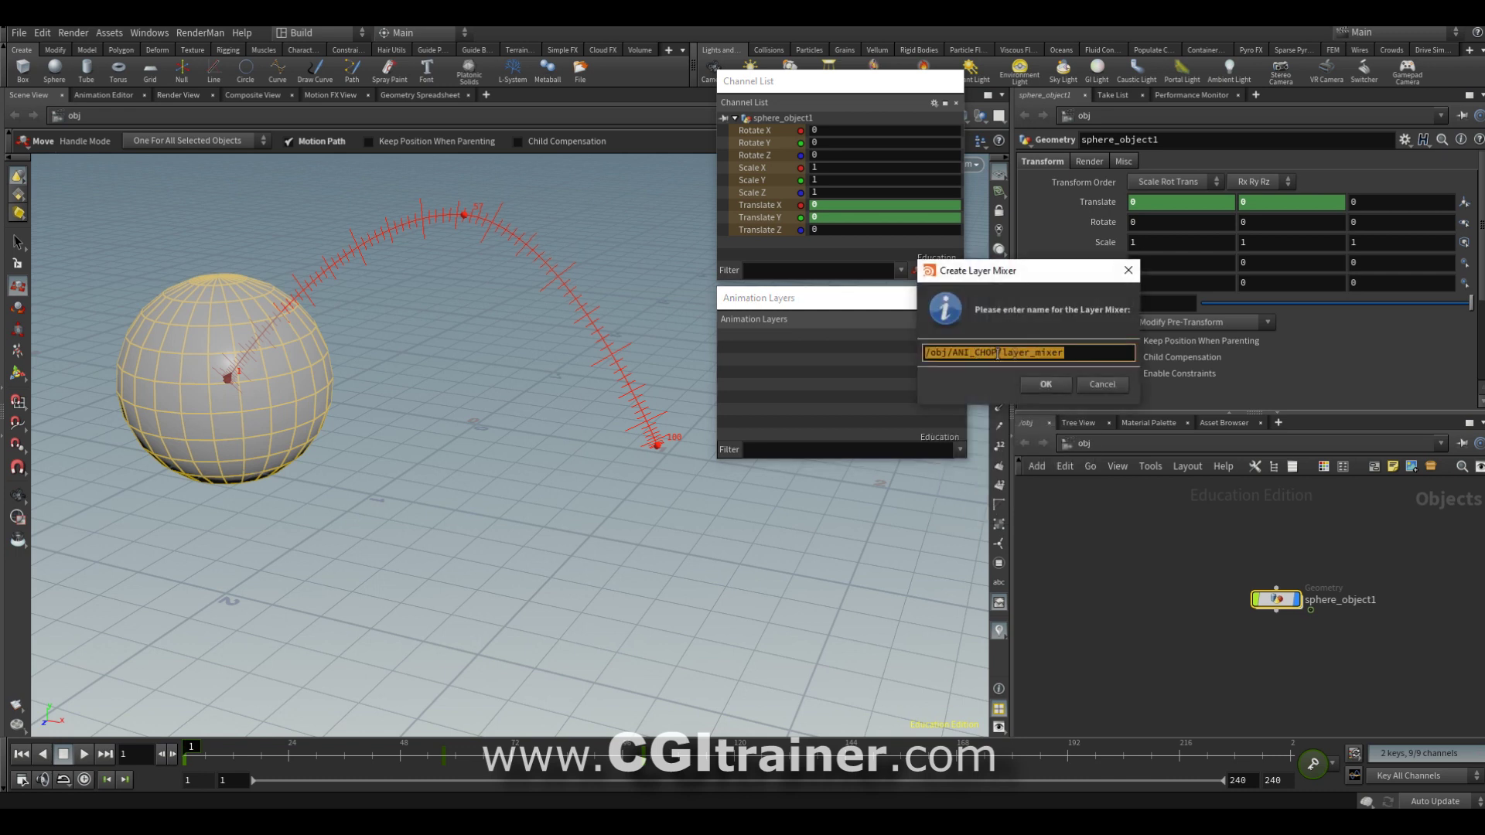
{"action": "left_click", "coordinate": [1050, 384]}
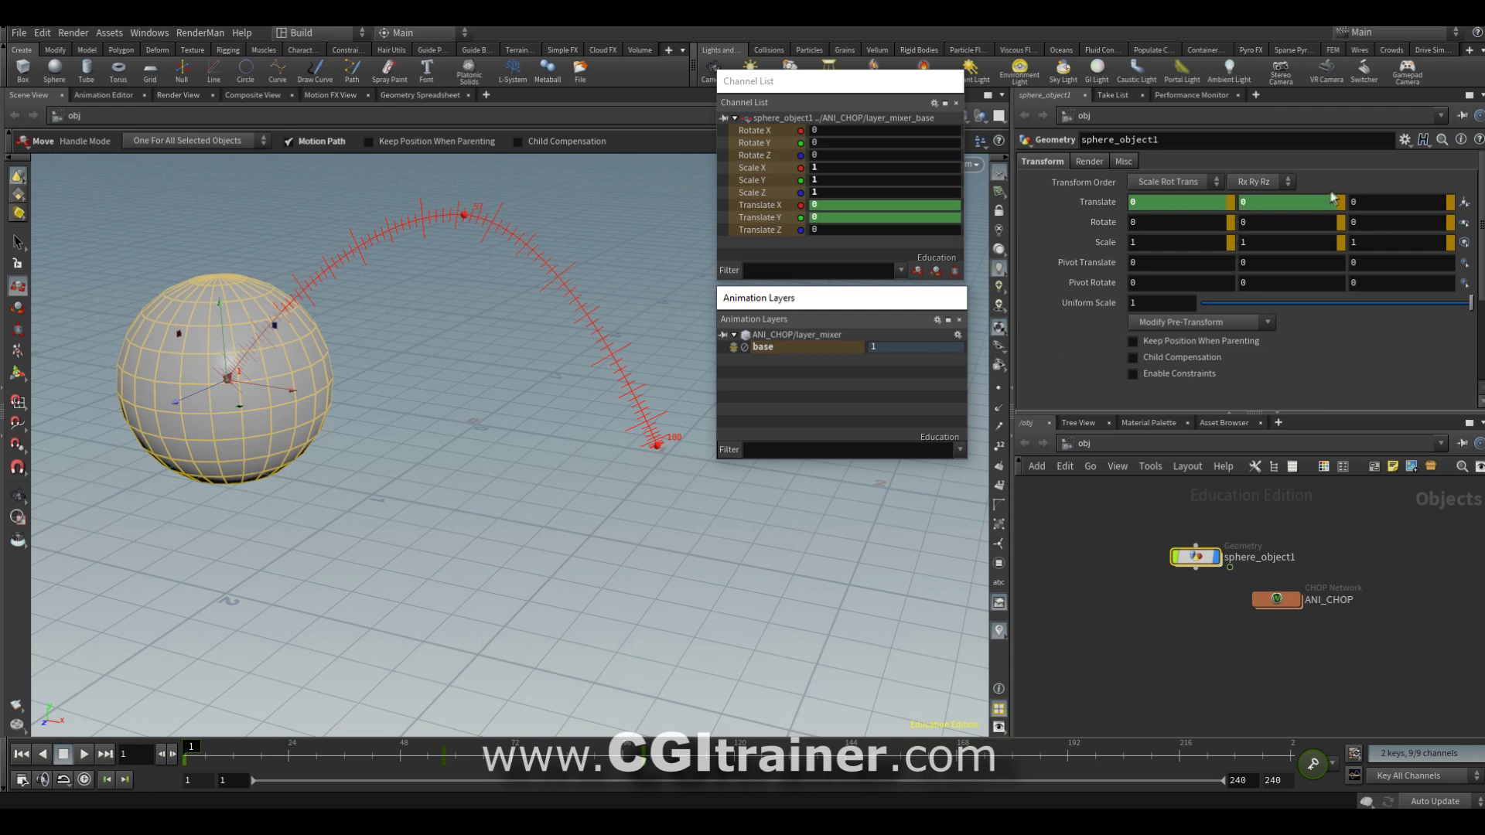
- Inspect the layer mixer and base channel nodes inside the ANI_CHOP network, then return to the object level
{"action": "double_click", "coordinate": [1277, 600]}
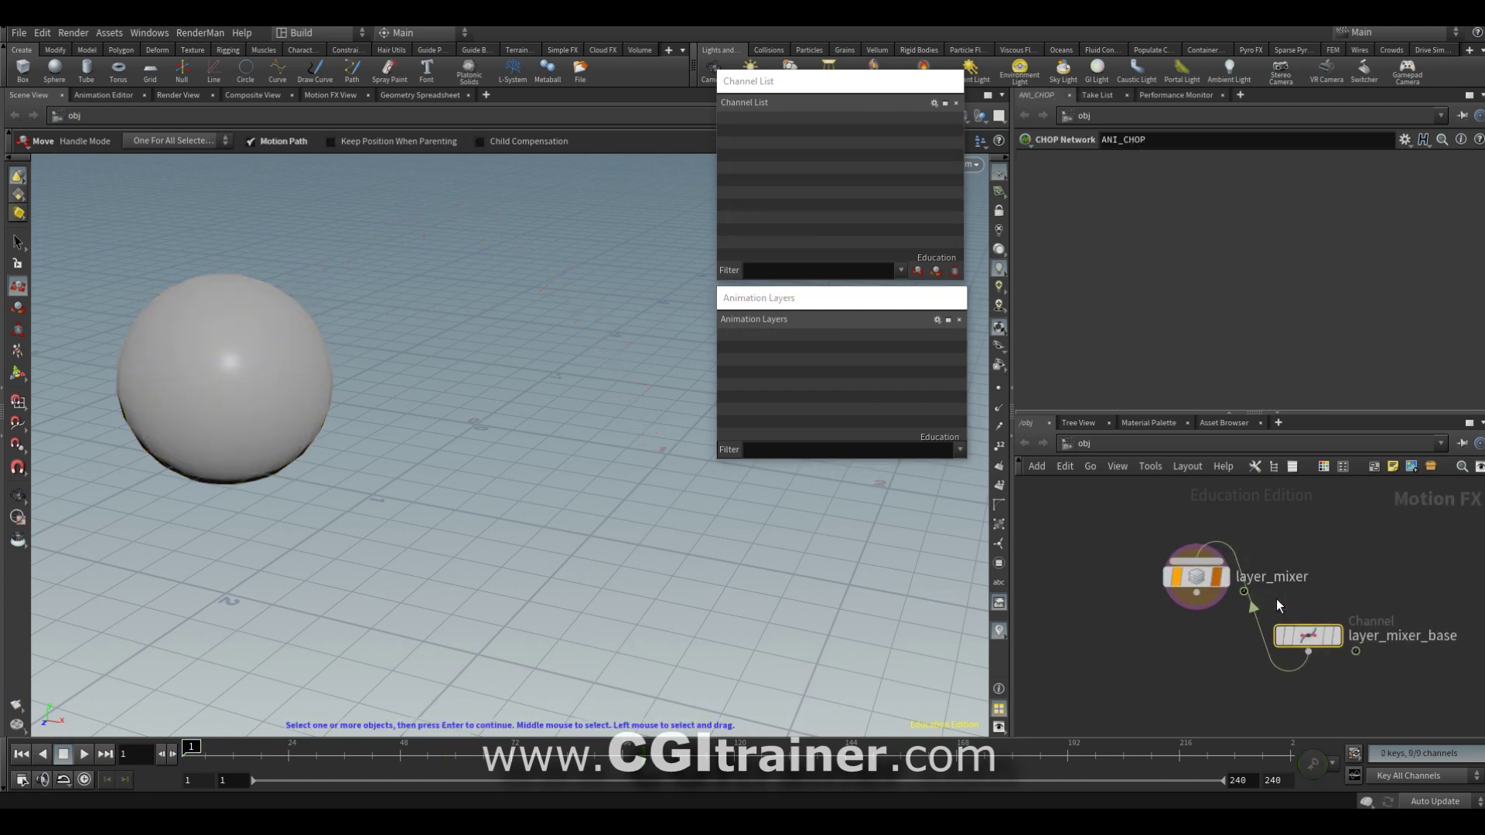
{"action": "mouse_move", "coordinate": [1176, 586]}
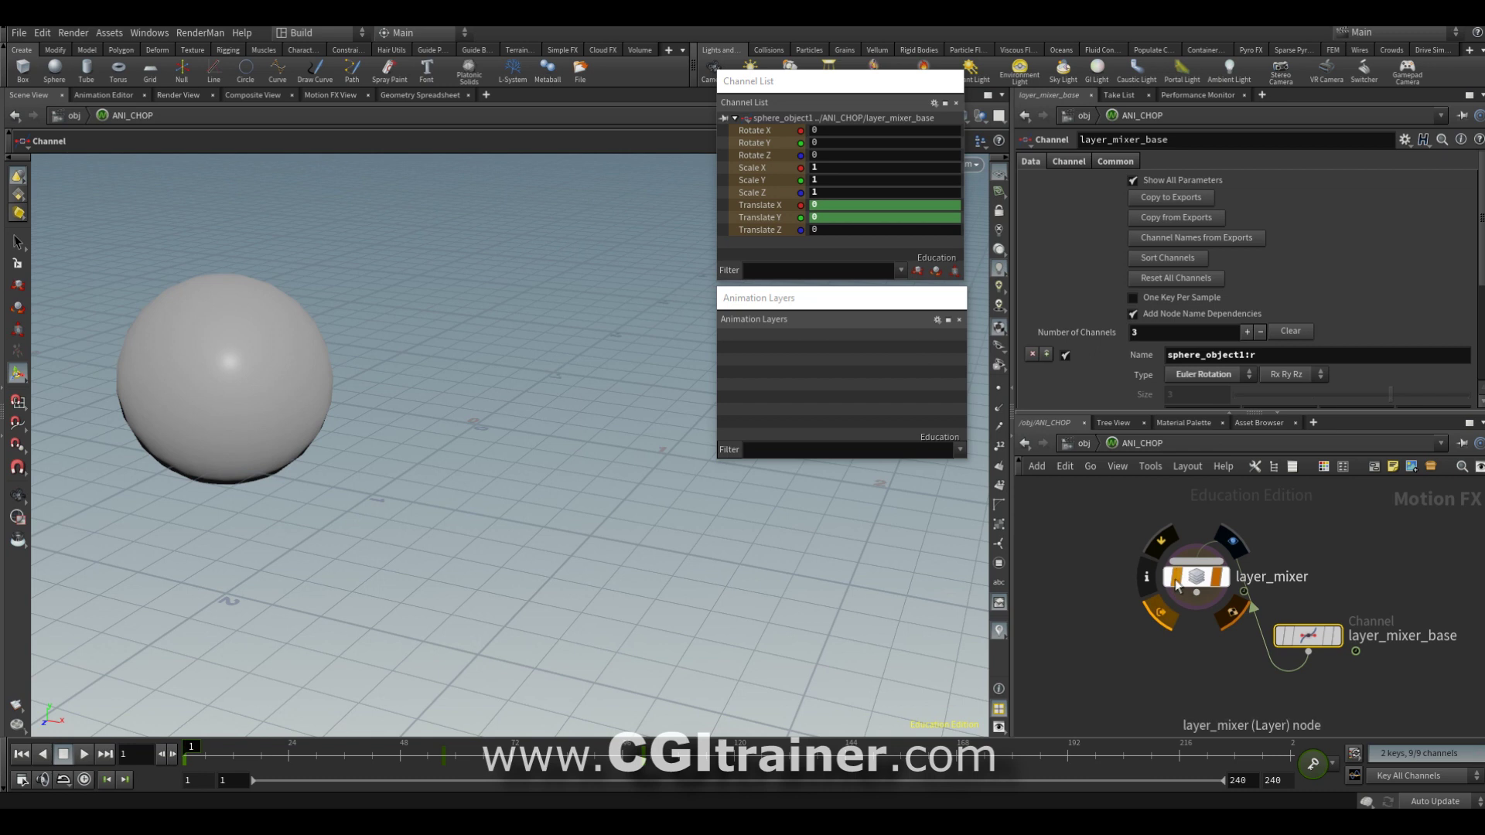
{"action": "left_click", "coordinate": [1082, 446]}
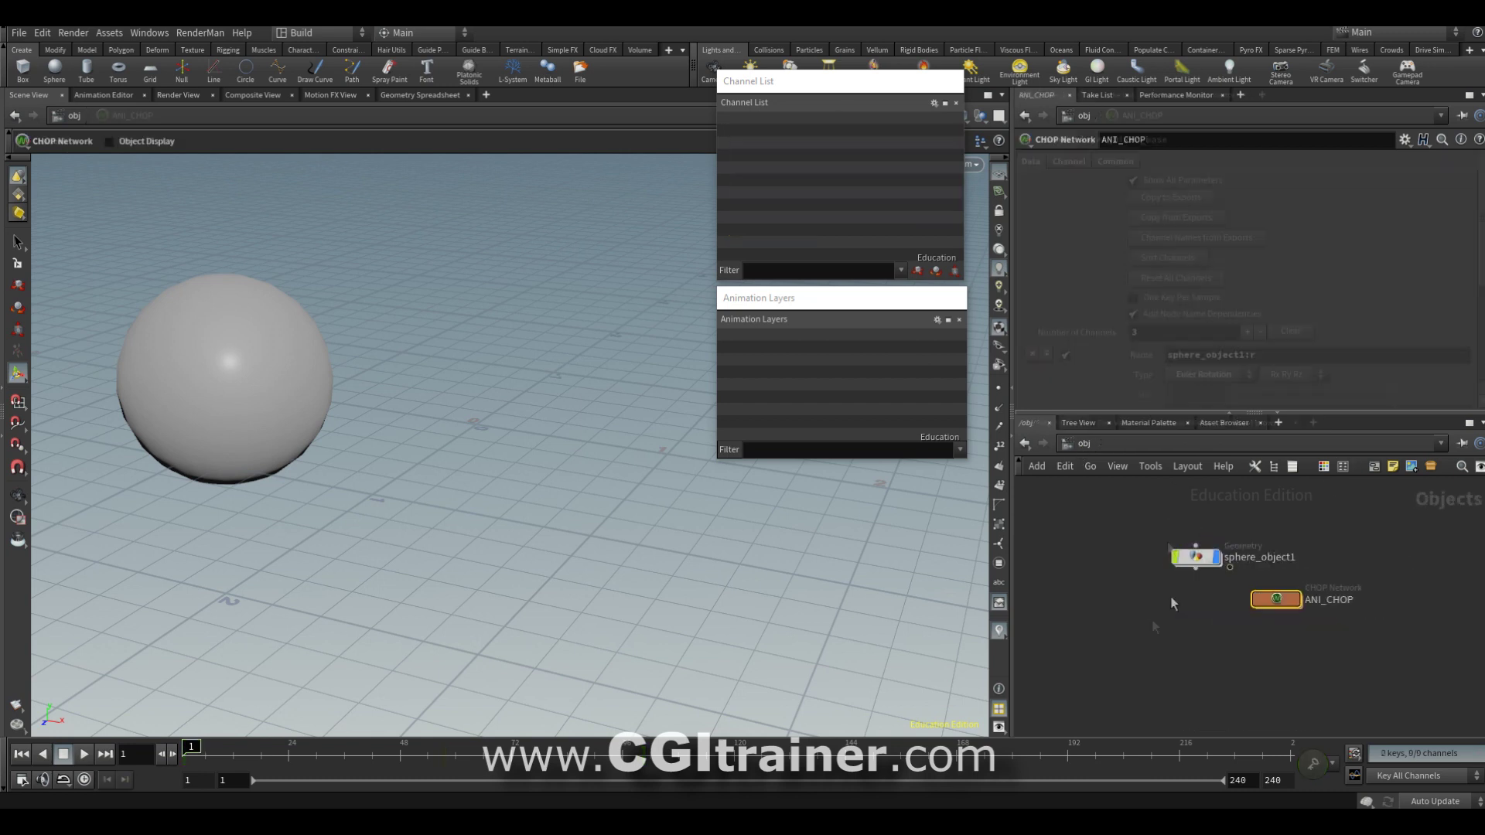
- Select sphere_object1 and add a new layer above the base layer in its layer mixer
{"action": "left_click", "coordinate": [1196, 557]}
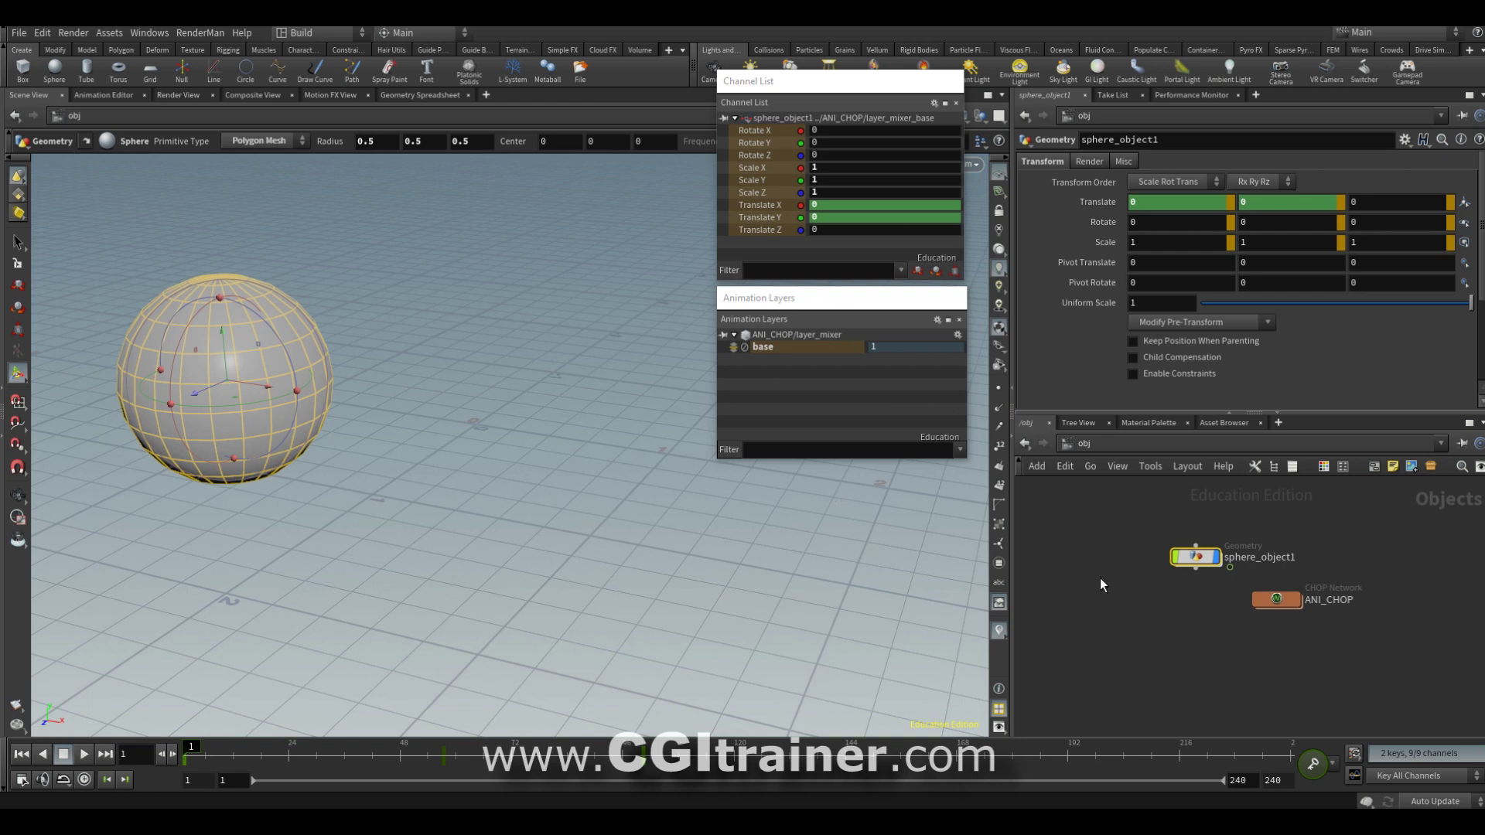
{"action": "left_click", "coordinate": [958, 338]}
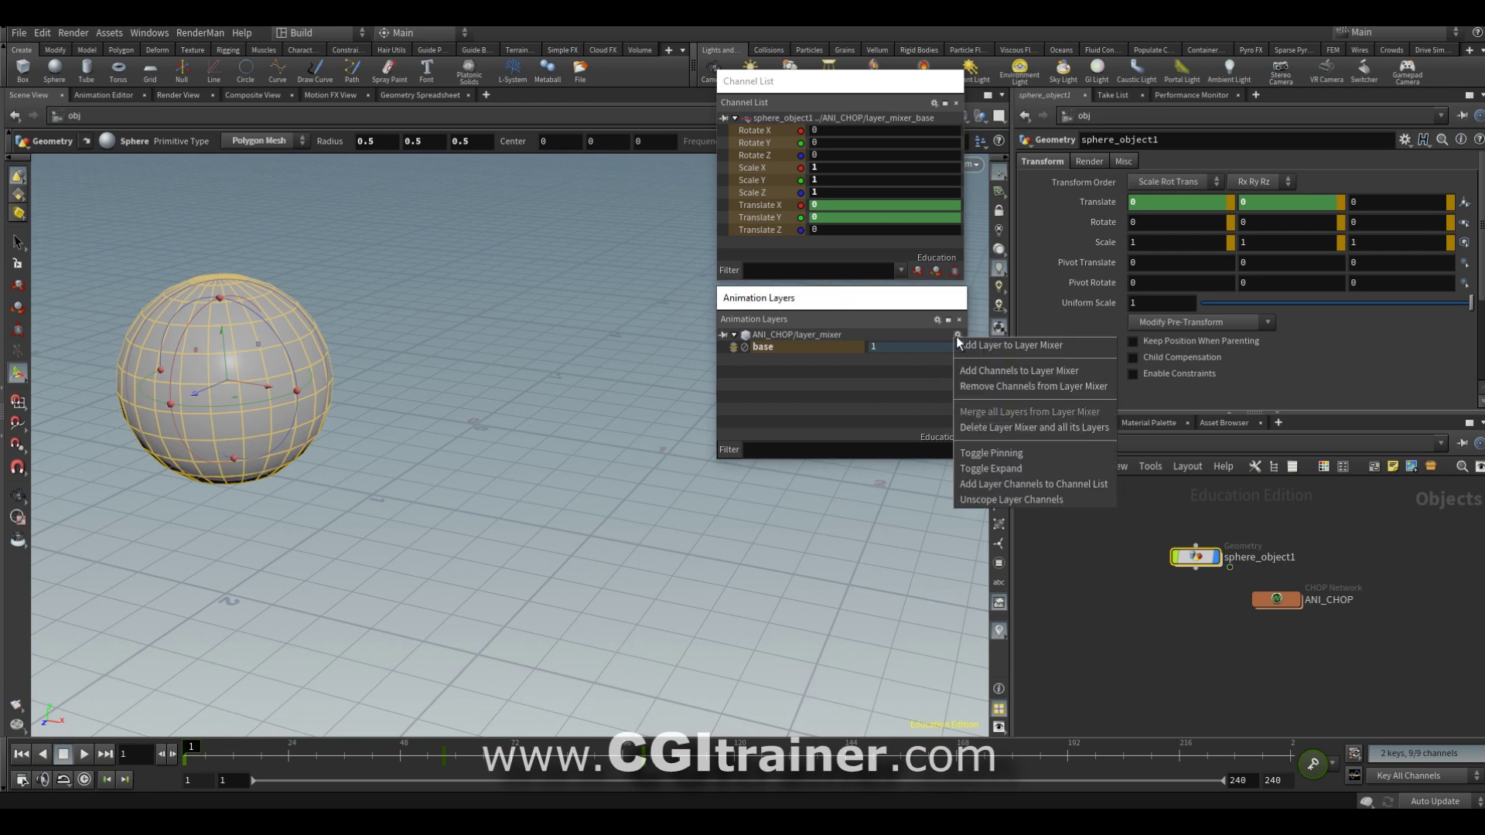
{"action": "left_click", "coordinate": [1060, 345]}
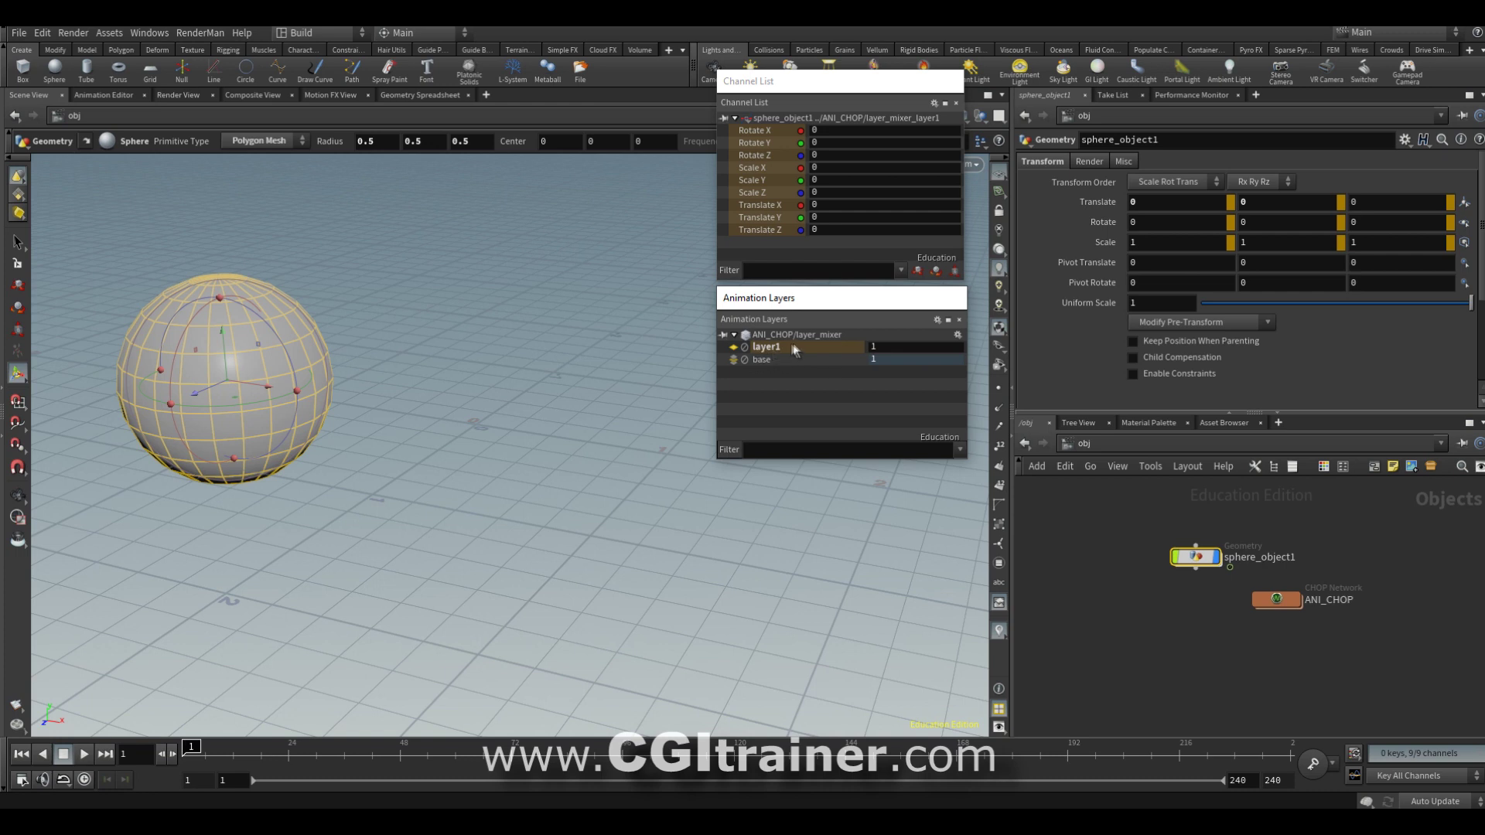
- Keyframe the sphere's translate channels on layer1 at frame 32
{"action": "key", "text": "t"}
{"action": "left_click_drag", "start_coordinate": [203, 675], "coordinate": [315, 678]}
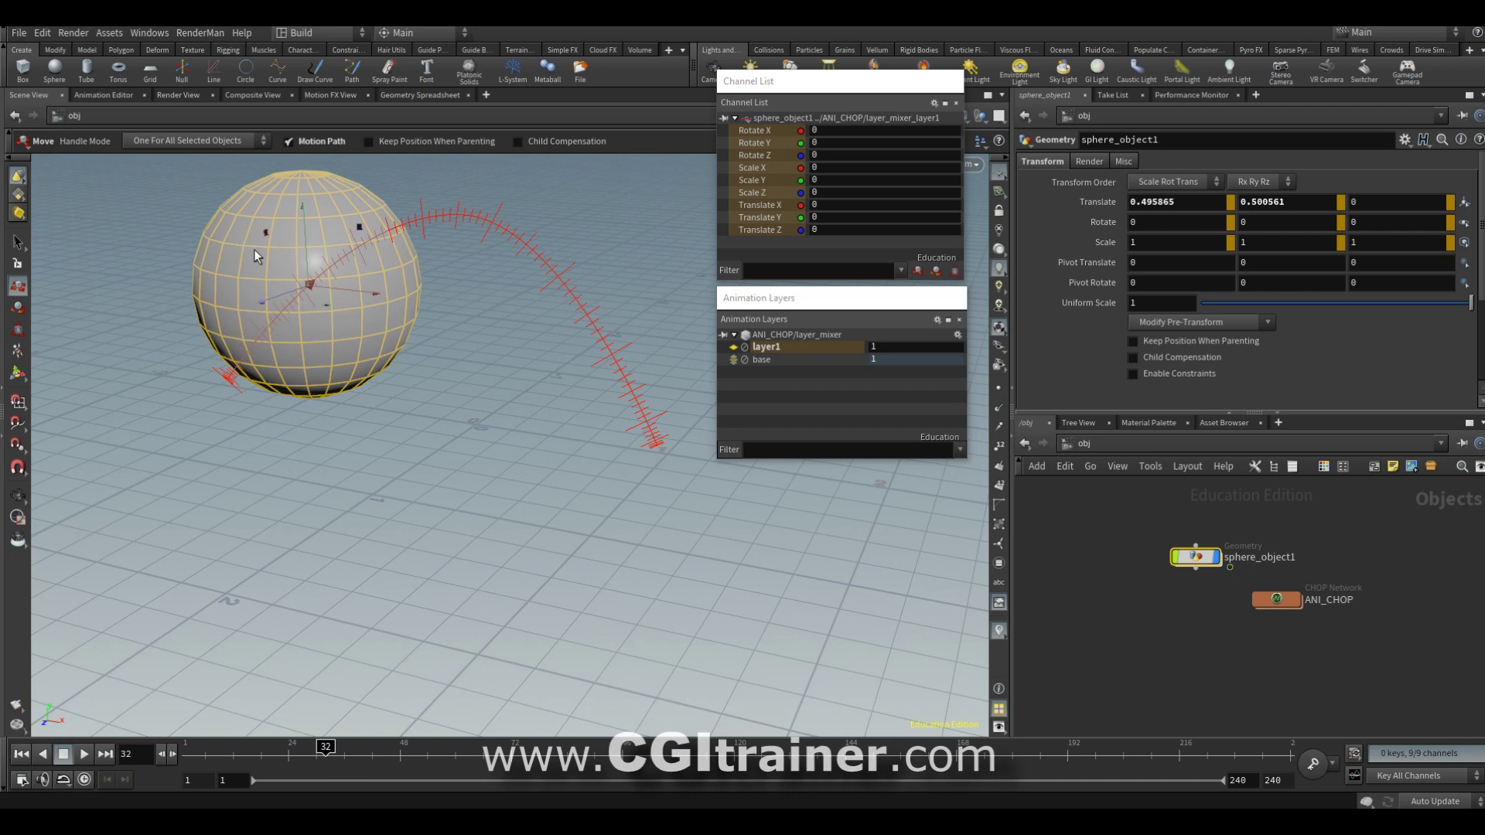
{"action": "key", "text": "k"}
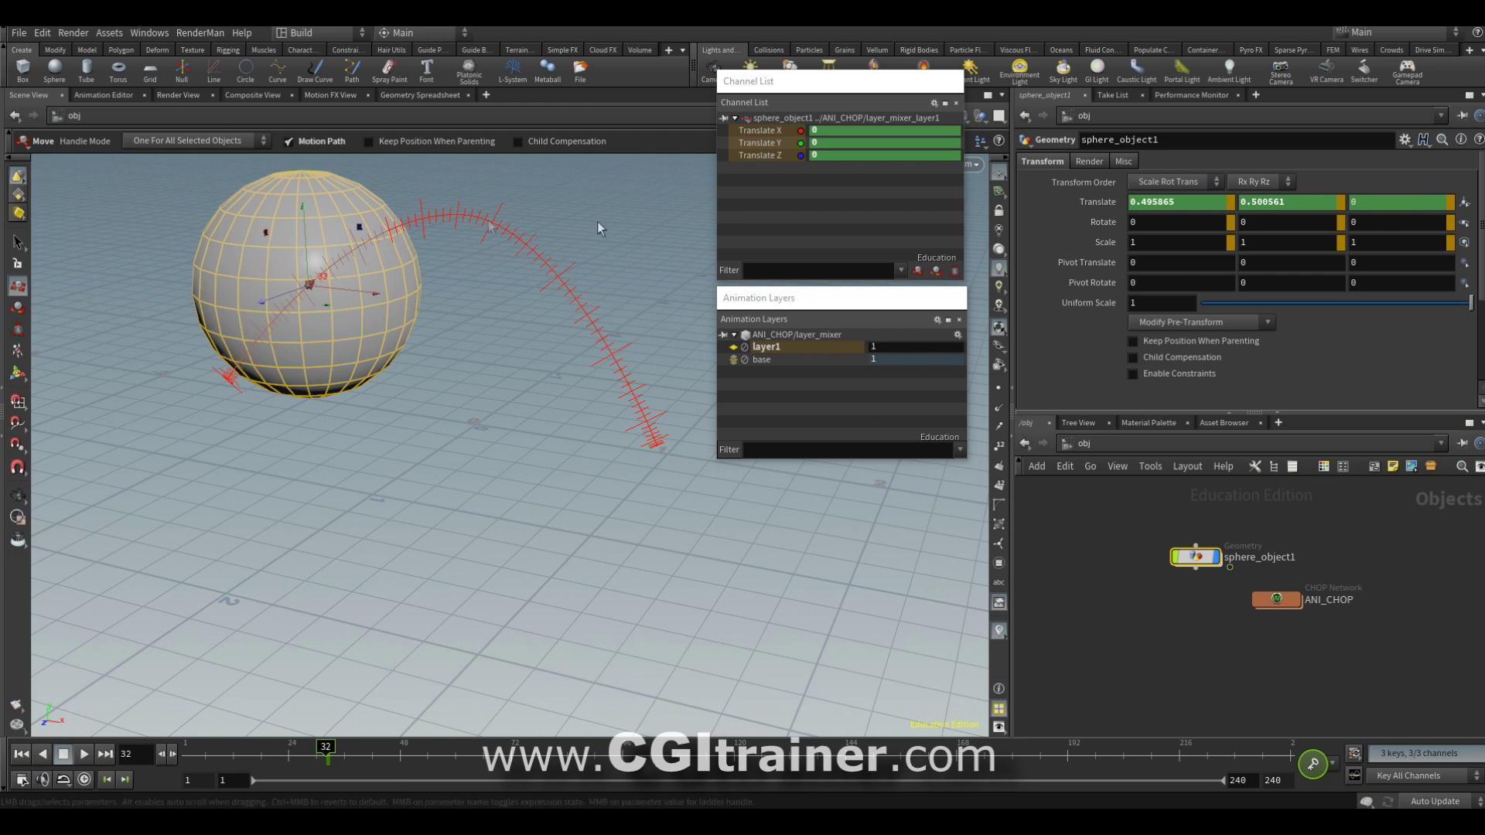
- At about frame 47, lower the sphere below its arc and keyframe its translate channels on layer1
{"action": "key", "text": "Right"}
{"action": "key", "text": "Right"}
{"action": "key", "text": "Right"}
{"action": "key", "text": "Right"}
{"action": "key", "text": "Right"}
{"action": "key", "text": "Right"}
{"action": "key", "text": "Right"}
{"action": "key", "text": "Right"}
{"action": "key", "text": "Right"}
{"action": "key", "text": "Right"}
{"action": "key", "text": "Right"}
{"action": "key", "text": "Right"}
{"action": "key", "text": "Right"}
{"action": "key", "text": "Right"}
{"action": "left_click_drag", "start_coordinate": [366, 331], "coordinate": [448, 293]}
{"action": "key", "text": "k"}
- At frame 70, raise the sphere slightly above its original path and keyframe its translate channels on layer1
{"action": "key", "text": "Right"}
{"action": "key", "text": "Right"}
{"action": "key", "text": "Right"}
{"action": "key", "text": "Right"}
{"action": "key", "text": "Right"}
{"action": "key", "text": "Right"}
{"action": "key", "text": "Right"}
{"action": "key", "text": "Right"}
{"action": "key", "text": "Right"}
{"action": "key", "text": "Right"}
{"action": "key", "text": "Right"}
{"action": "key", "text": "Right"}
{"action": "key", "text": "Right"}
{"action": "key", "text": "Right"}
{"action": "key", "text": "Right"}
{"action": "key", "text": "Right"}
{"action": "key", "text": "Right"}
{"action": "key", "text": "Right"}
{"action": "key", "text": "Right"}
{"action": "key", "text": "Right"}
{"action": "left_click_drag", "start_coordinate": [613, 332], "coordinate": [610, 189]}
{"action": "key", "text": "k"}
- Return to frame 1, solo the base layer and scrub through the timeline to review the original motion
{"action": "left_click_drag", "start_coordinate": [506, 754], "coordinate": [191, 754]}
{"action": "left_click_drag", "start_coordinate": [33, 586], "coordinate": [514, 519]}
{"action": "key", "text": "ctrl+Up"}
{"action": "left_click", "coordinate": [734, 346]}
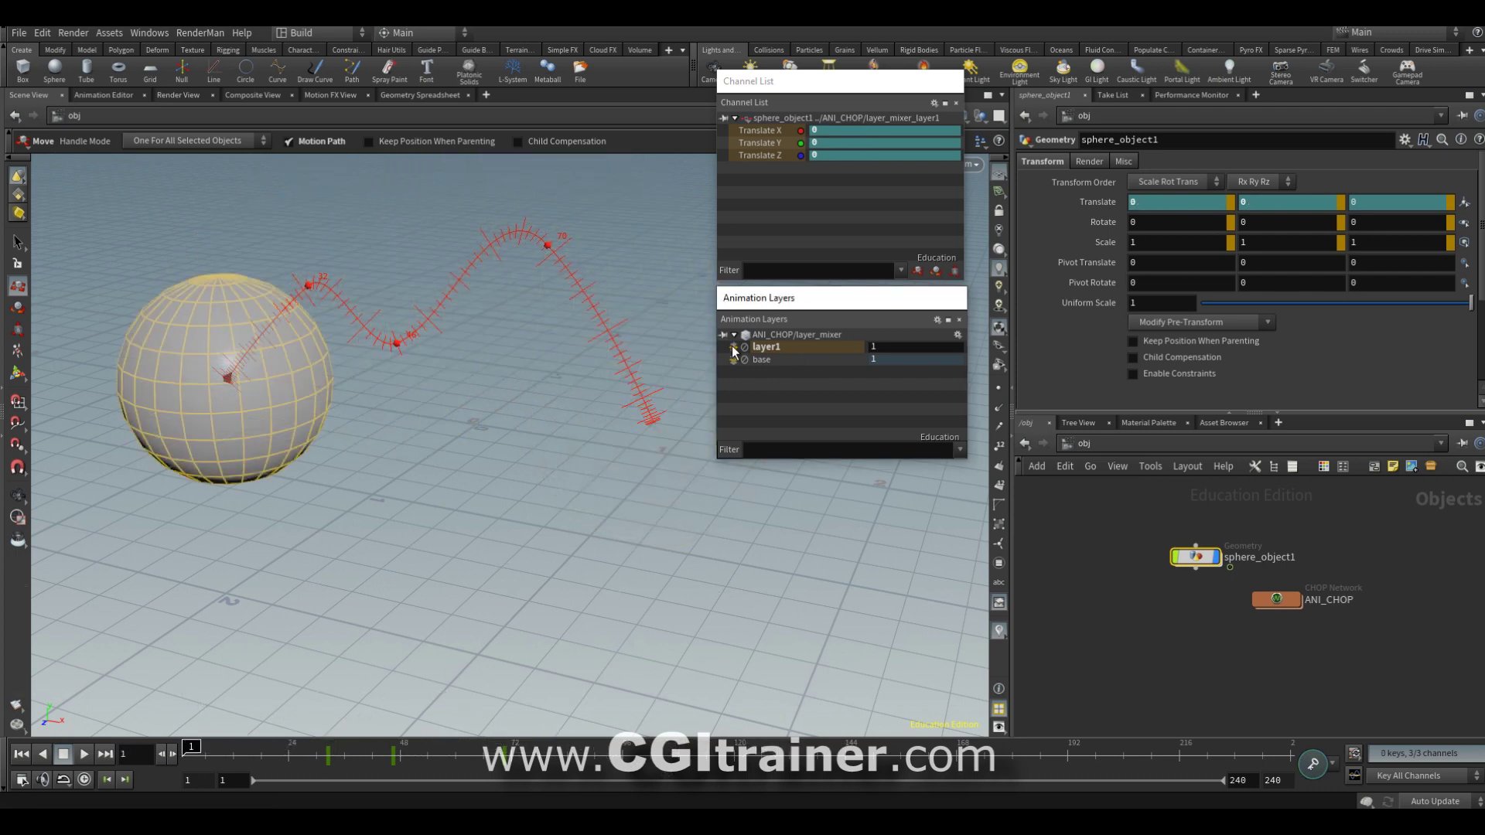
{"action": "left_click", "coordinate": [733, 359]}
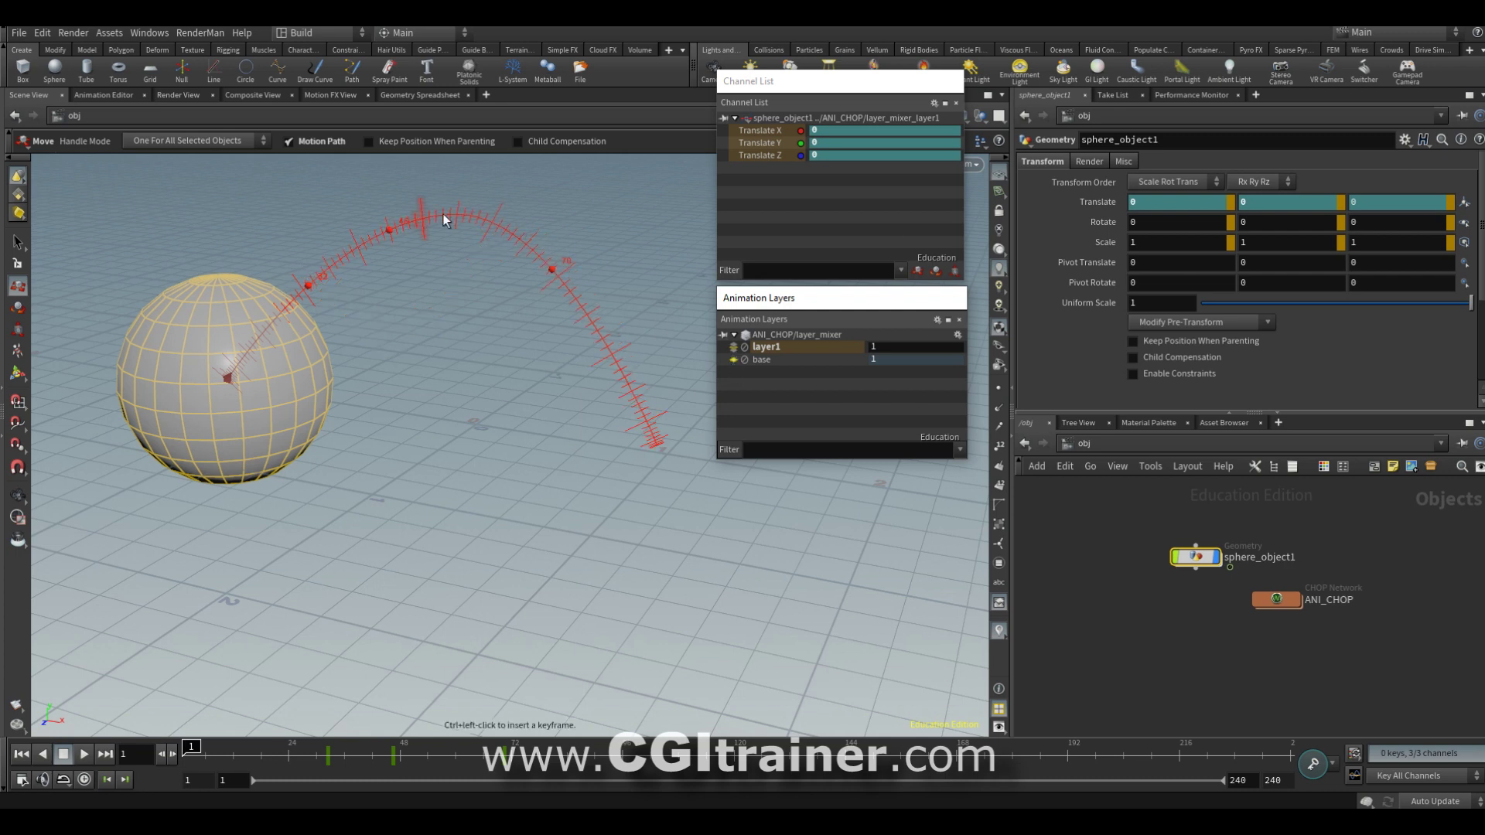
{"action": "left_click_drag", "start_coordinate": [446, 748], "coordinate": [186, 748]}
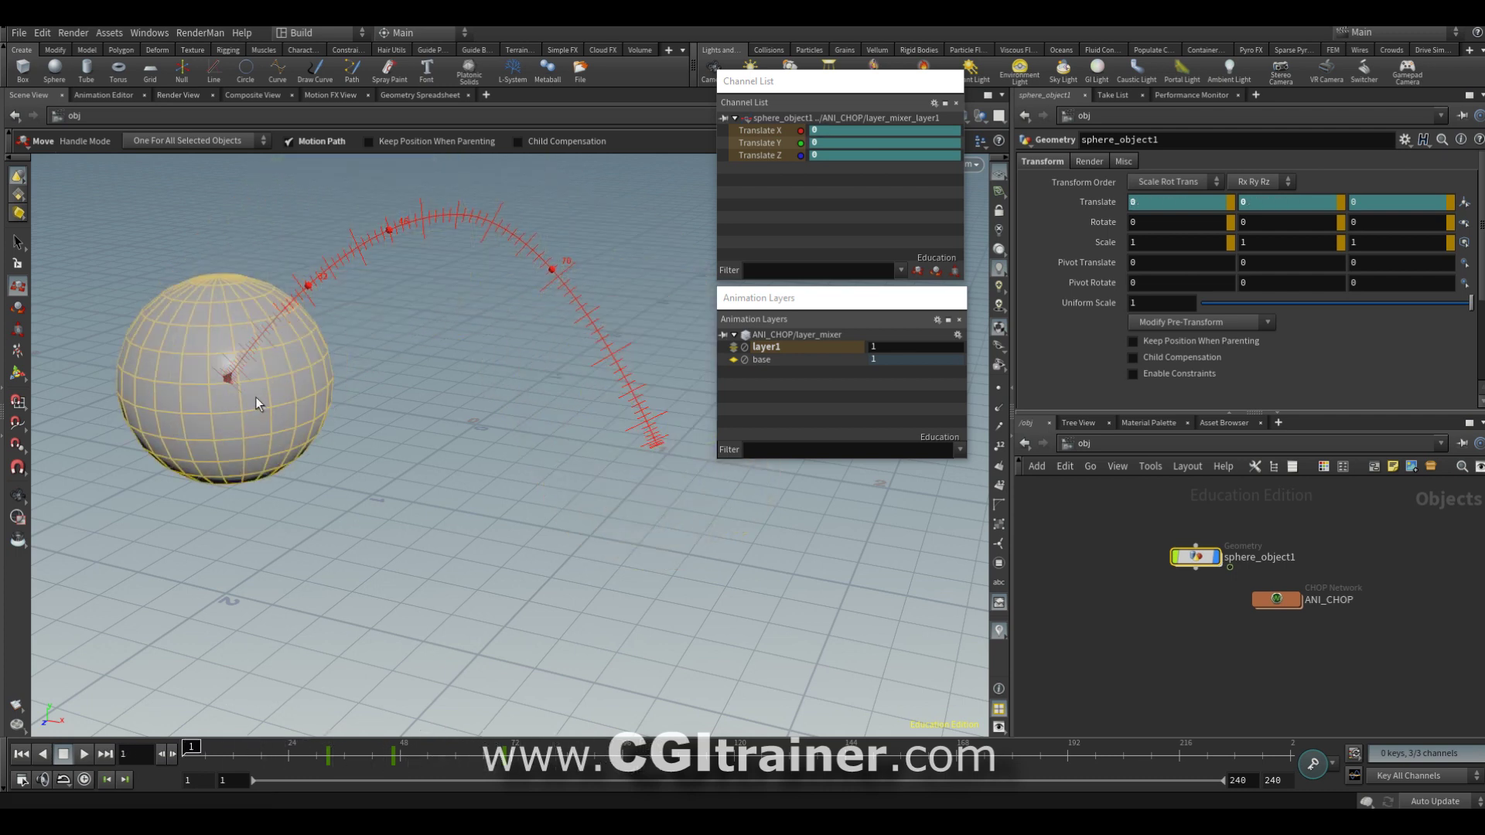
- Solo layer1 to review its modified motion from frame 1, and turn its solo off again
{"action": "left_click", "coordinate": [734, 346]}
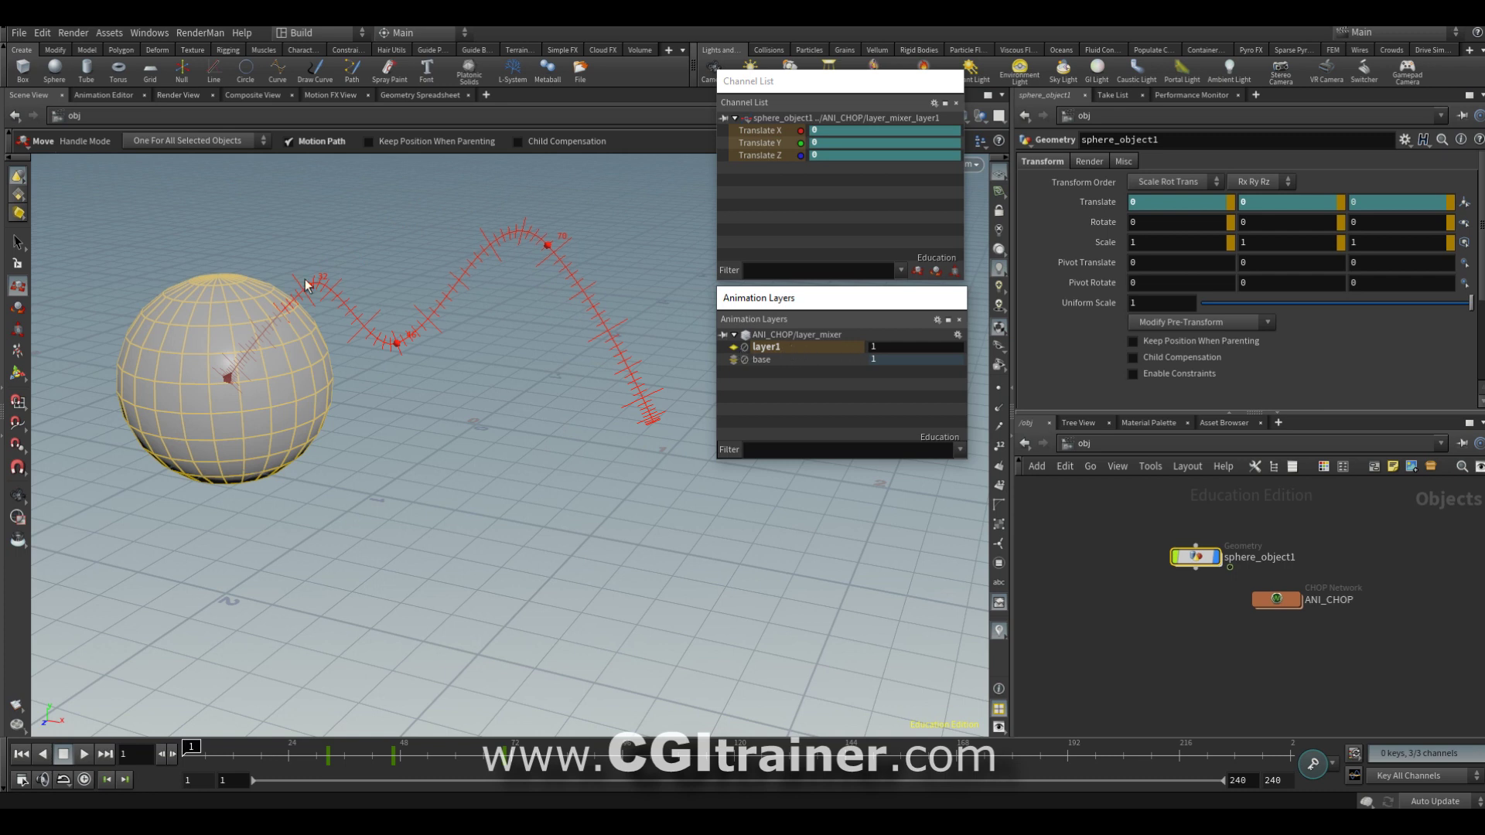
{"action": "mouse_move", "coordinate": [204, 749]}
{"action": "left_mouse_down"}
{"action": "mouse_move", "coordinate": [495, 748]}
{"action": "mouse_move", "coordinate": [185, 748]}
{"action": "left_mouse_up"}
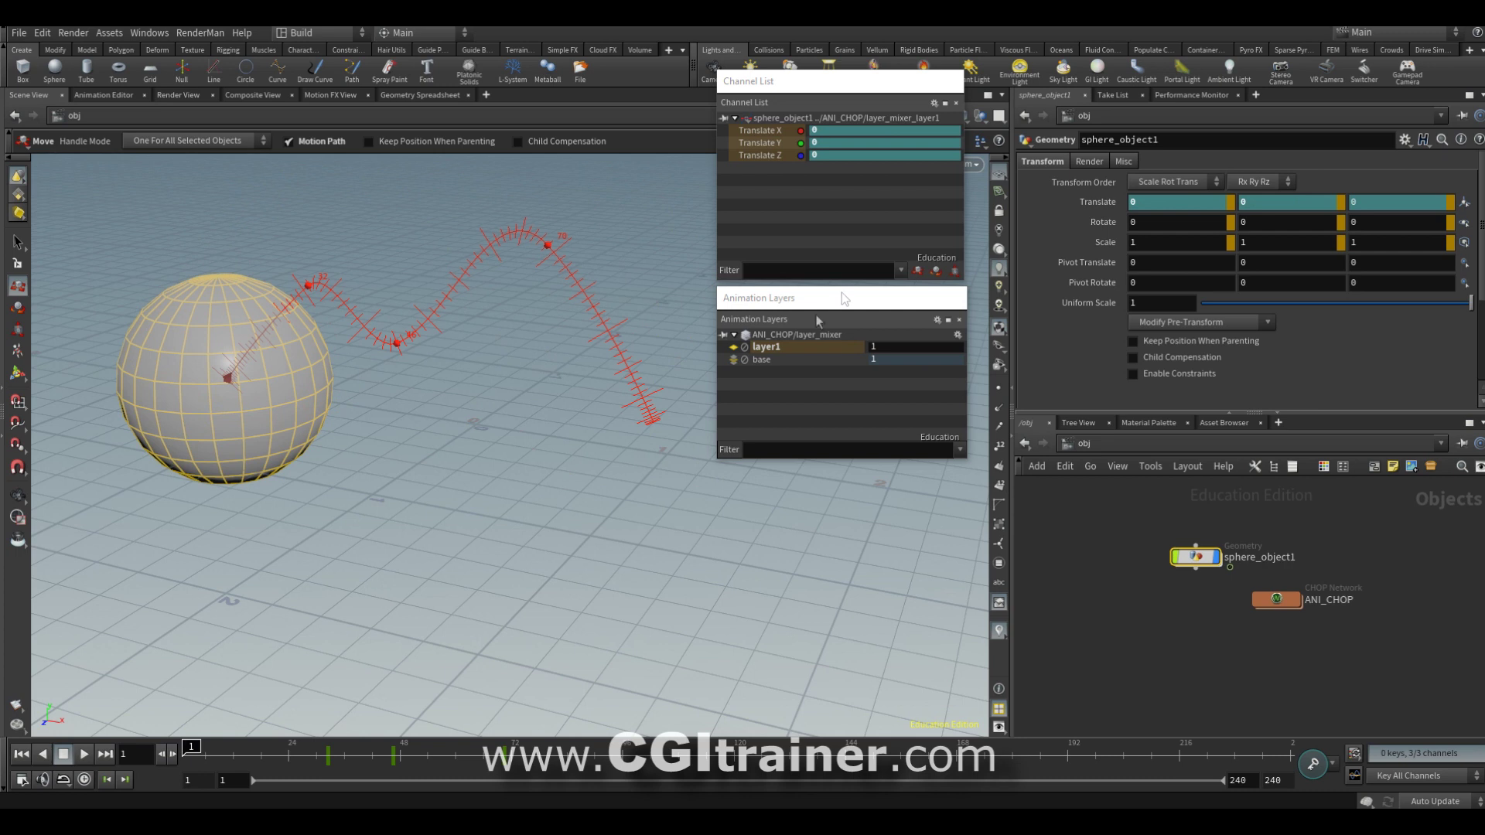
{"action": "left_click", "coordinate": [734, 347]}
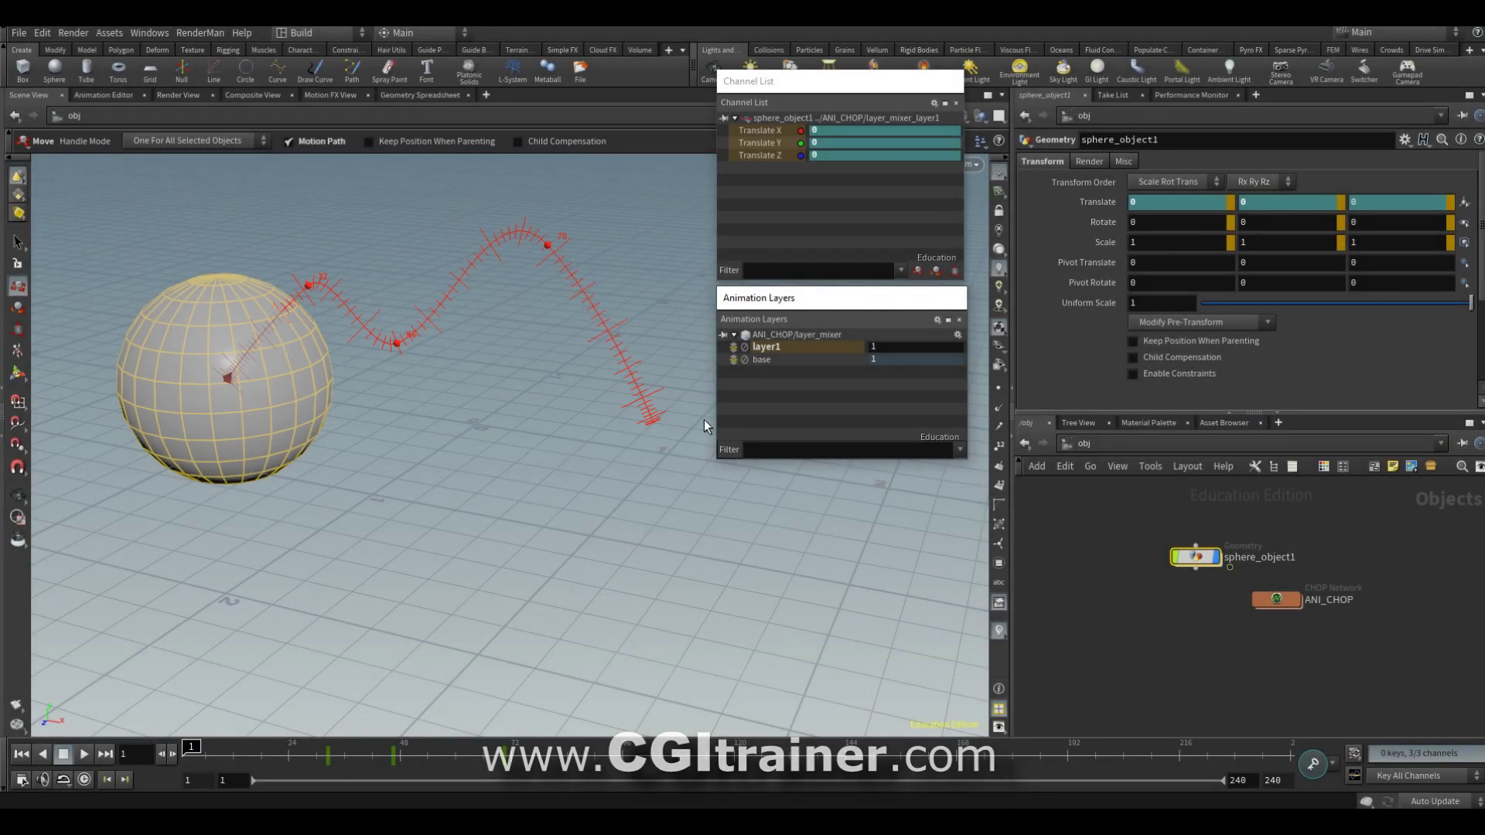
- Inside ANI_CHOP, select layer_mixer and pin its layer1 weight channel in the Channel List, then return to the object level
{"action": "double_click", "coordinate": [1277, 600]}
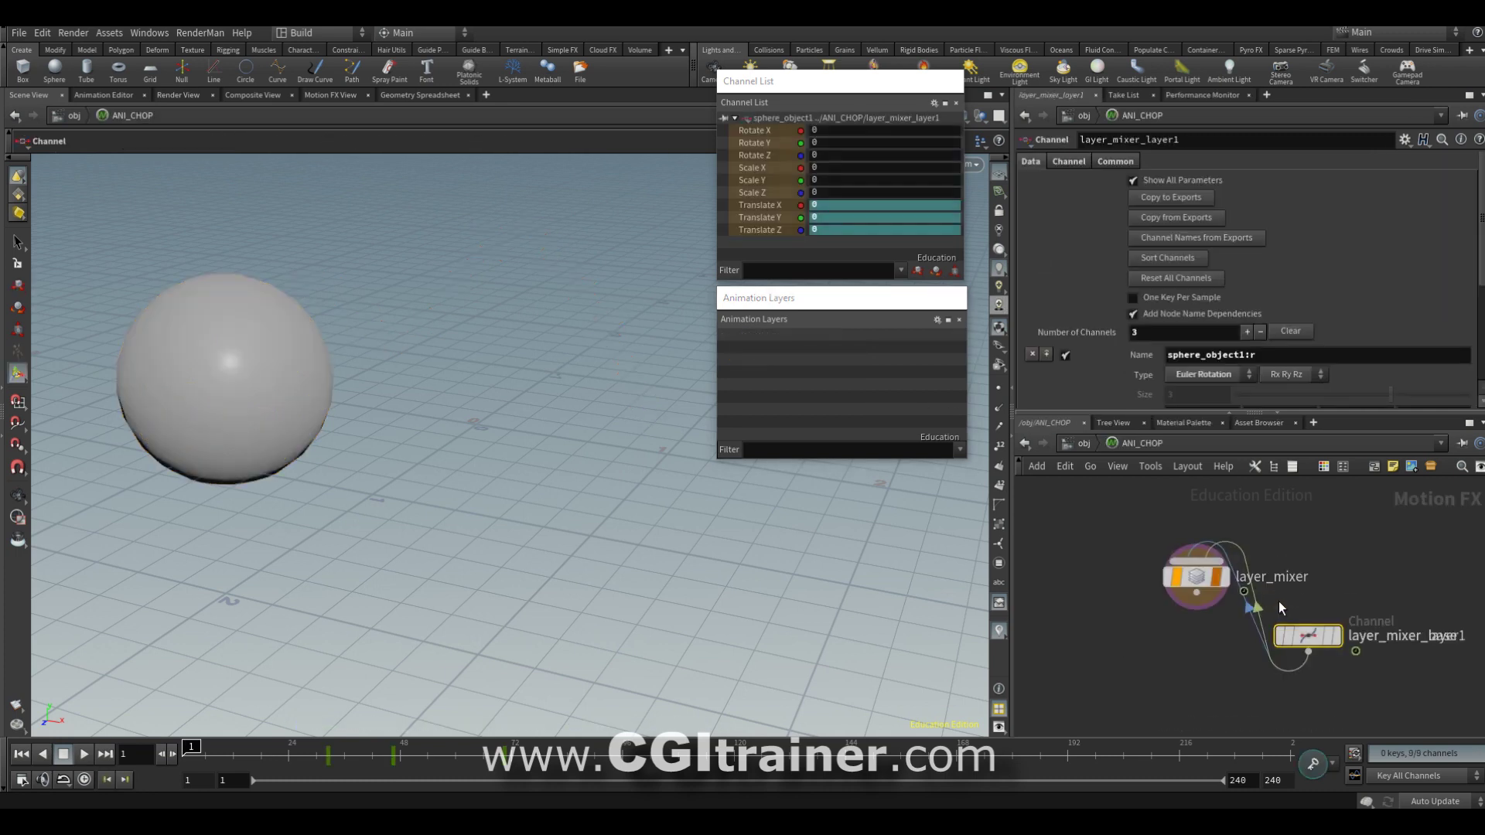
{"action": "left_click", "coordinate": [1201, 581]}
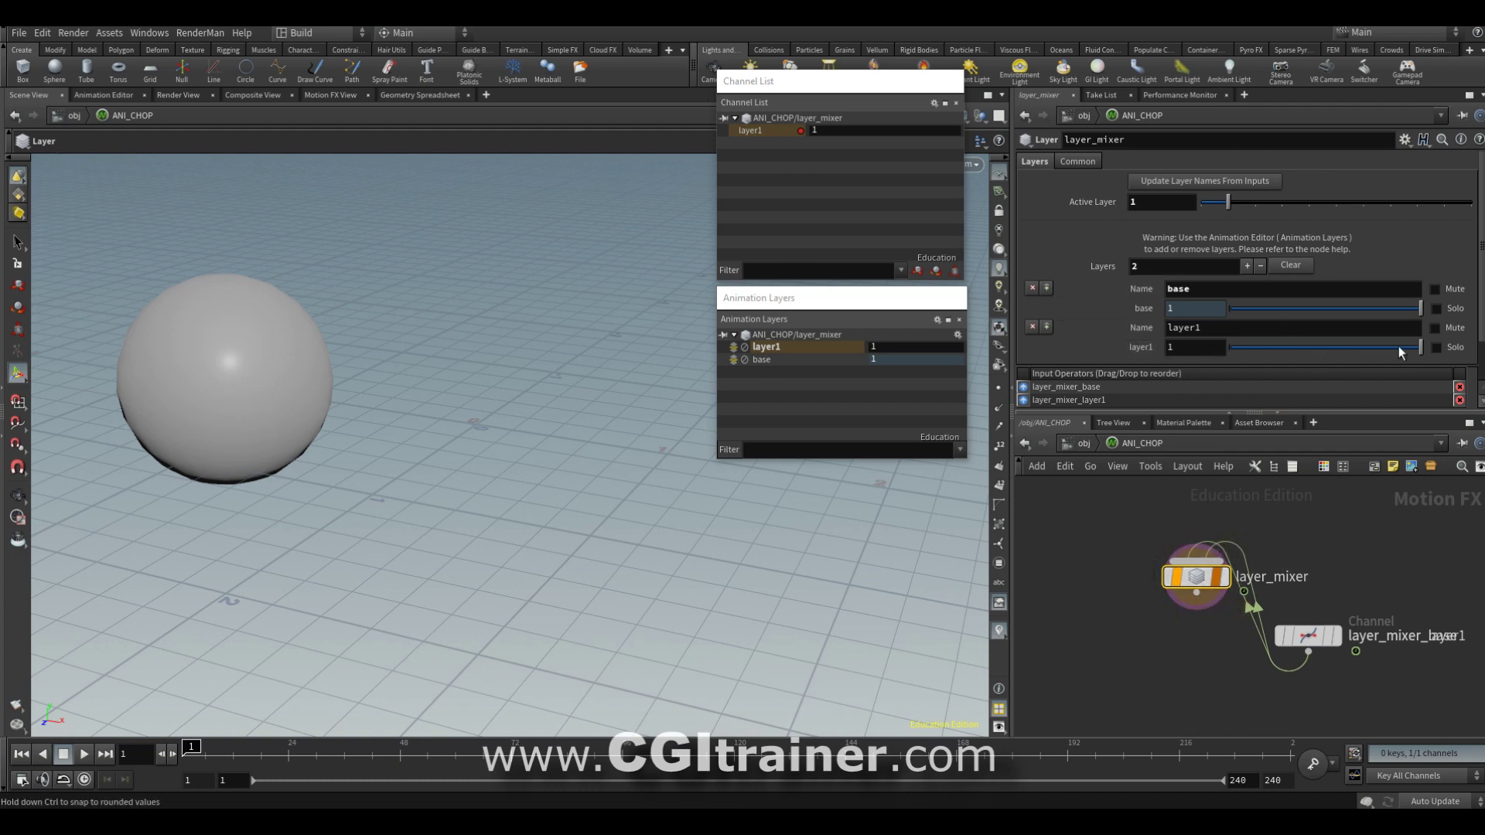
{"action": "key", "text": "s"}
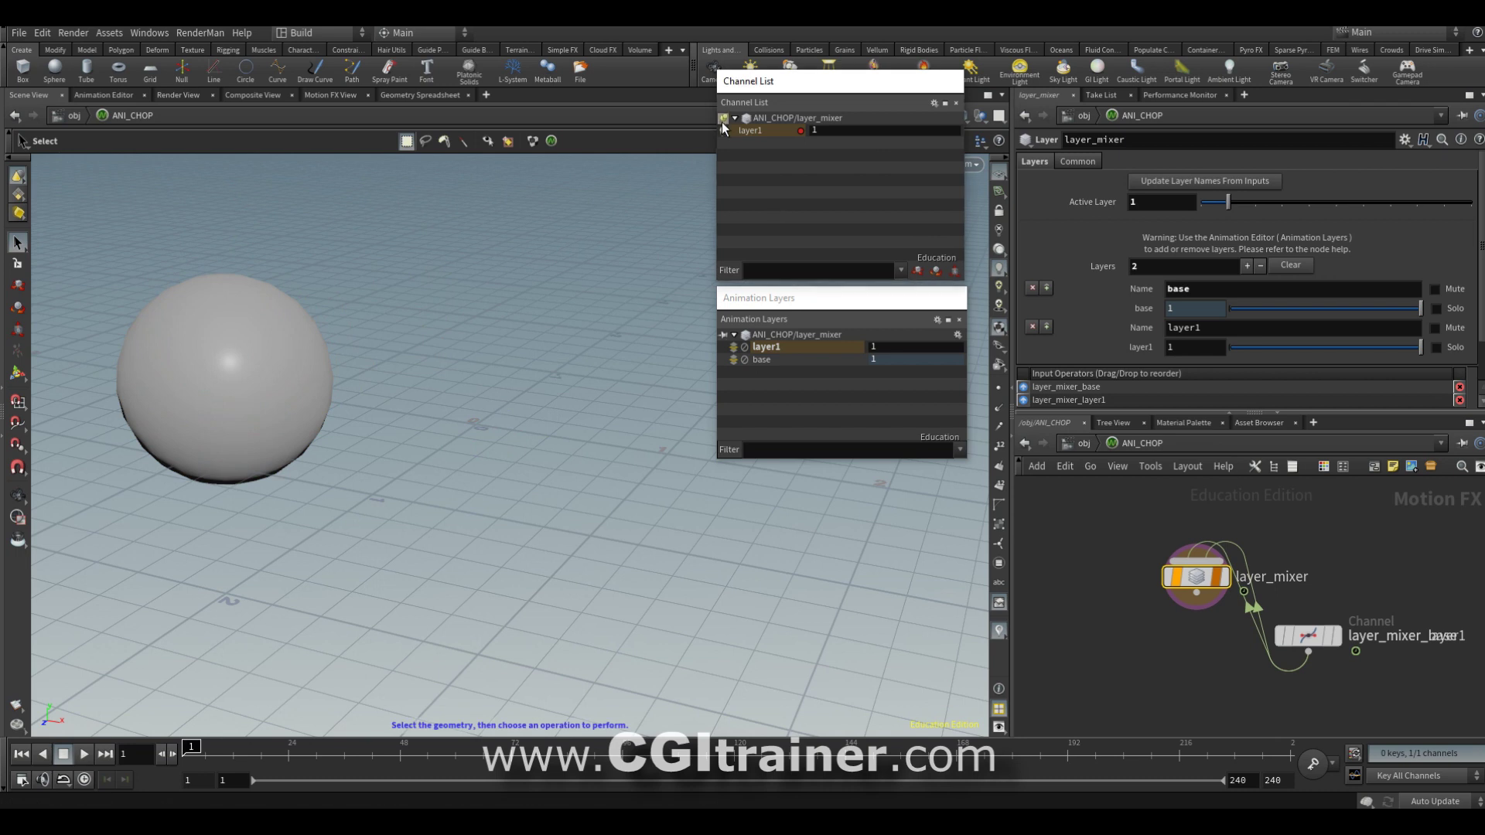
{"action": "key", "text": "u"}
- With sphere_object1 selected and its motion path shown at frame 47, set layer1's weight to 0.5 and scrub forward to check the blended motion
{"action": "left_click", "coordinate": [1187, 557]}
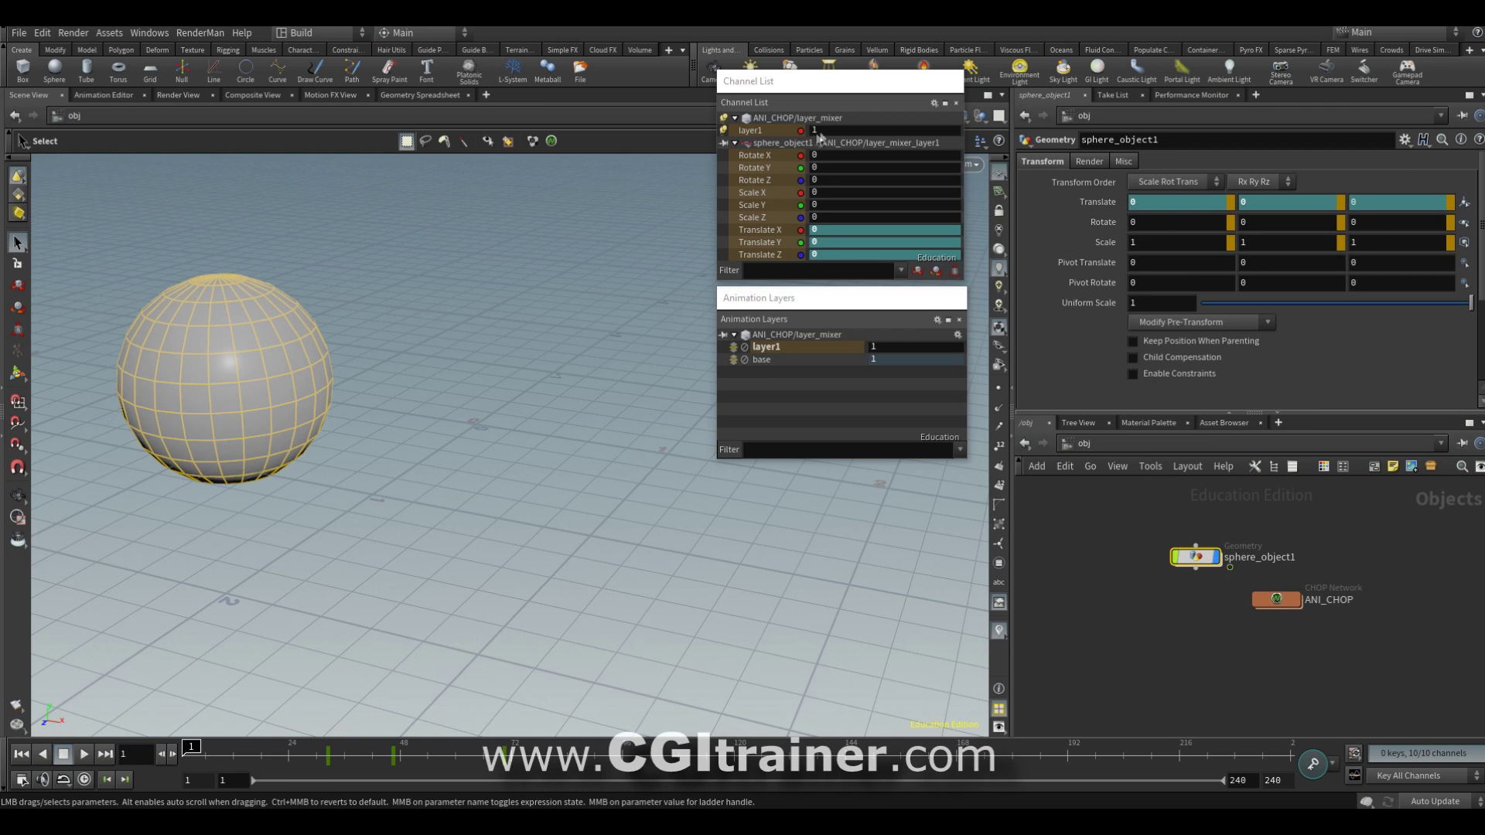
{"action": "key", "text": "t"}
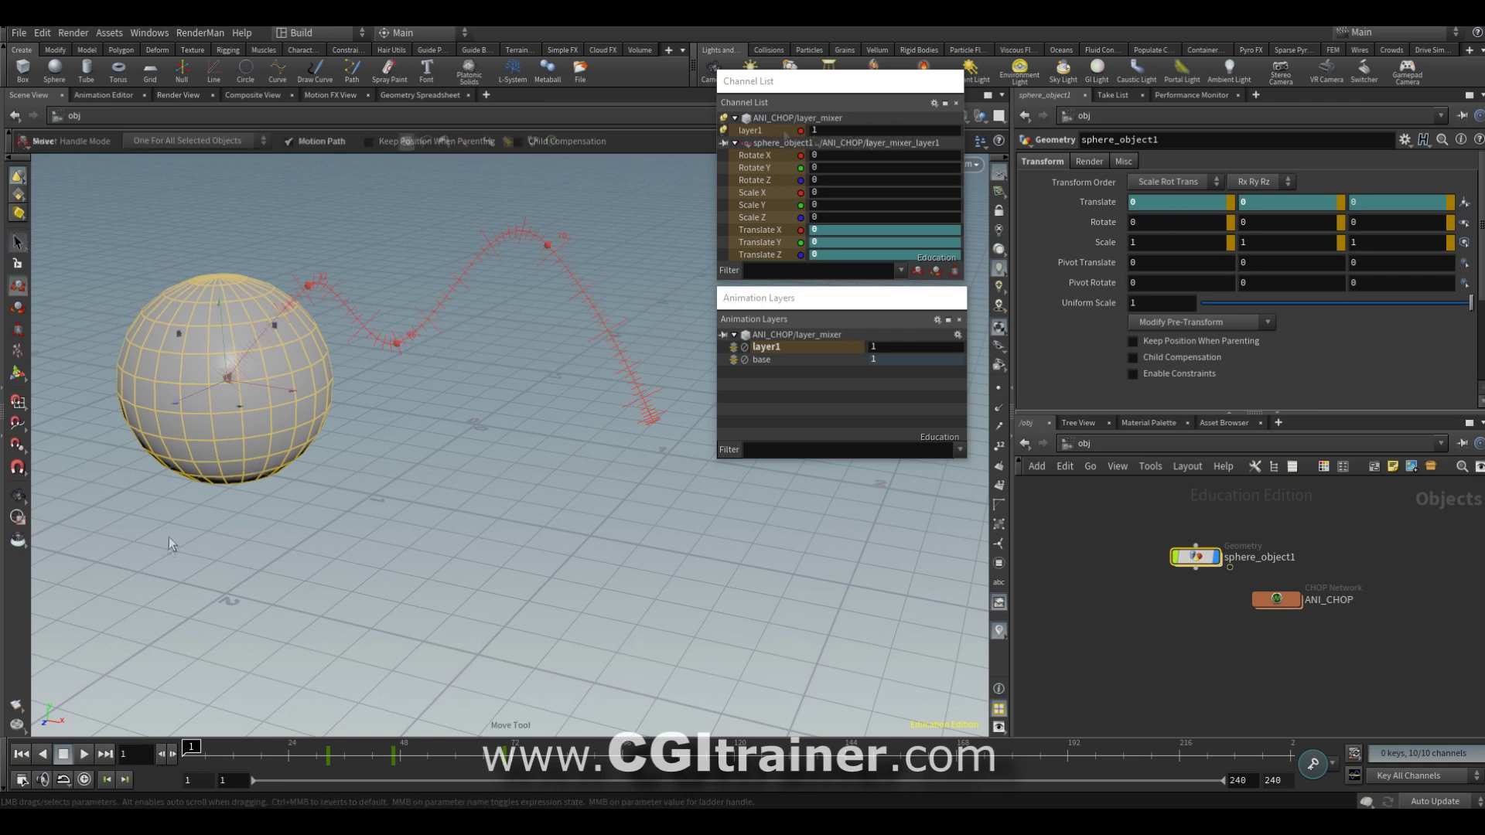
{"action": "left_click_drag", "start_coordinate": [191, 752], "coordinate": [395, 706]}
{"action": "mouse_move", "coordinate": [818, 130]}
{"action": "middle_mouse_down"}
{"action": "mouse_move", "coordinate": [843, 119]}
{"action": "mouse_move", "coordinate": [805, 124]}
{"action": "middle_mouse_up"}
{"action": "left_click", "coordinate": [834, 131]}
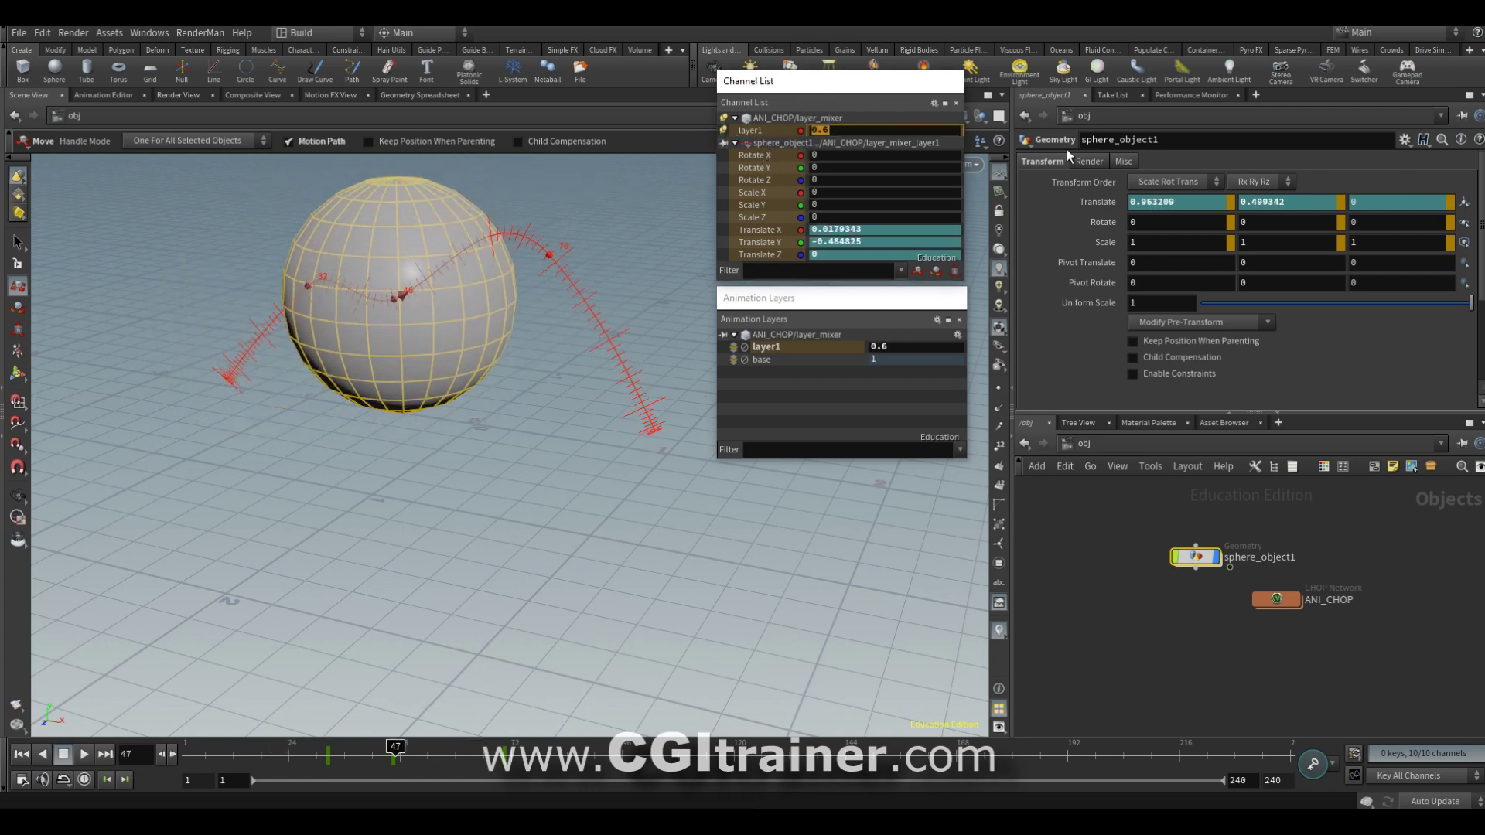
{"action": "type", "text": "0.5"}
{"action": "key", "text": "Return"}
{"action": "left_click_drag", "start_coordinate": [396, 751], "coordinate": [451, 750]}
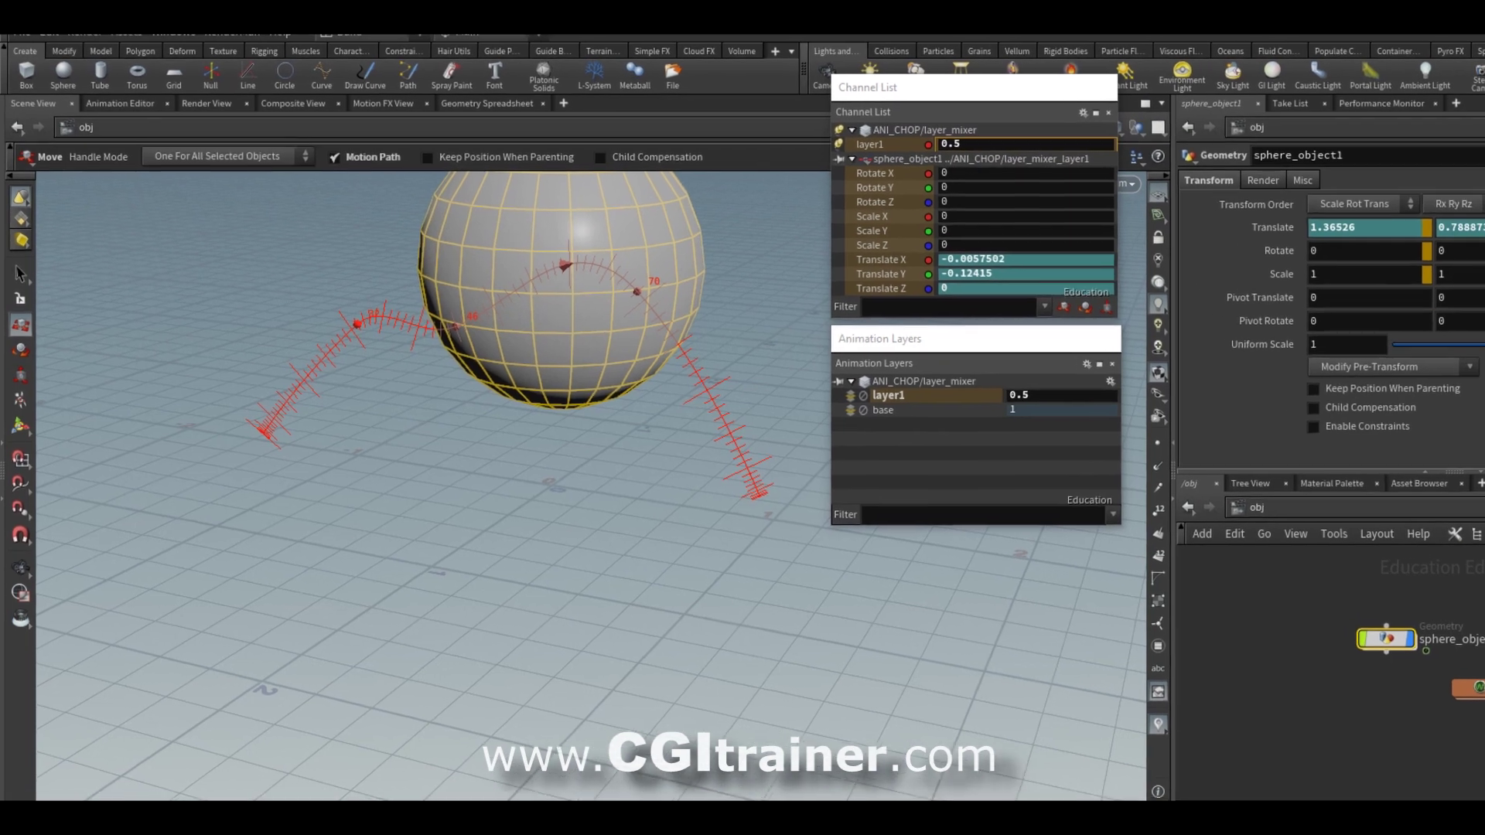